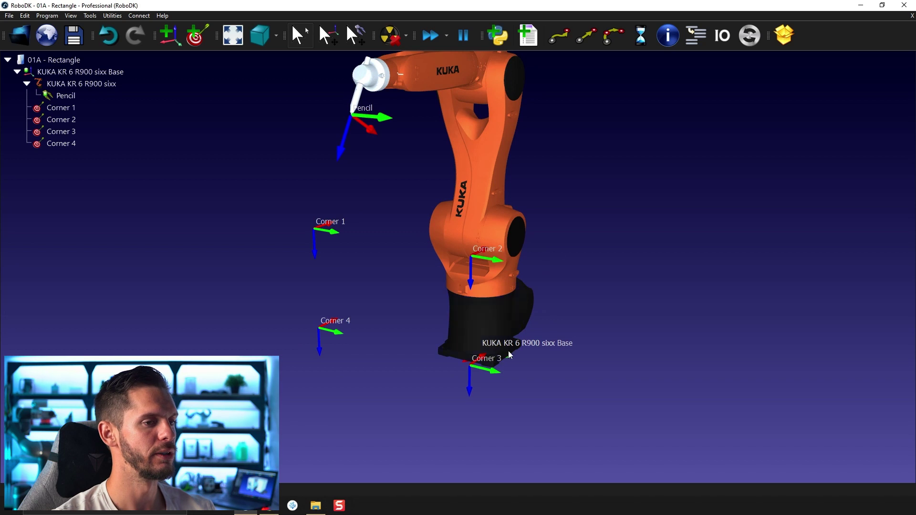
- Add a new robot program to the station and rename it Rectangle
drag(373, 346, 413, 380)
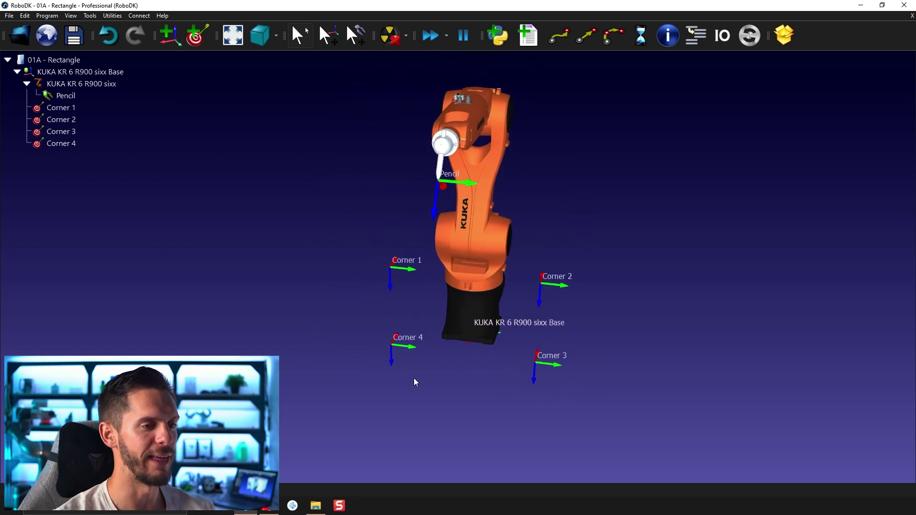
drag(410, 314, 408, 334)
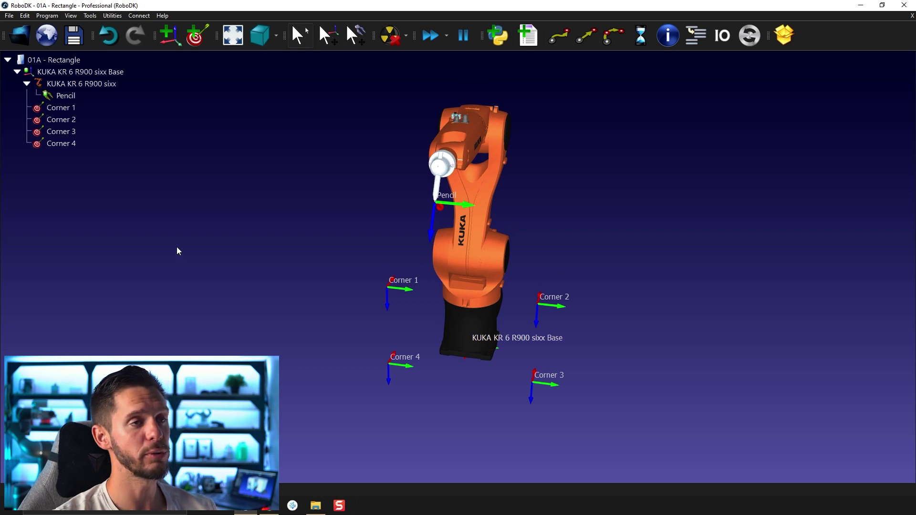
click(532, 38)
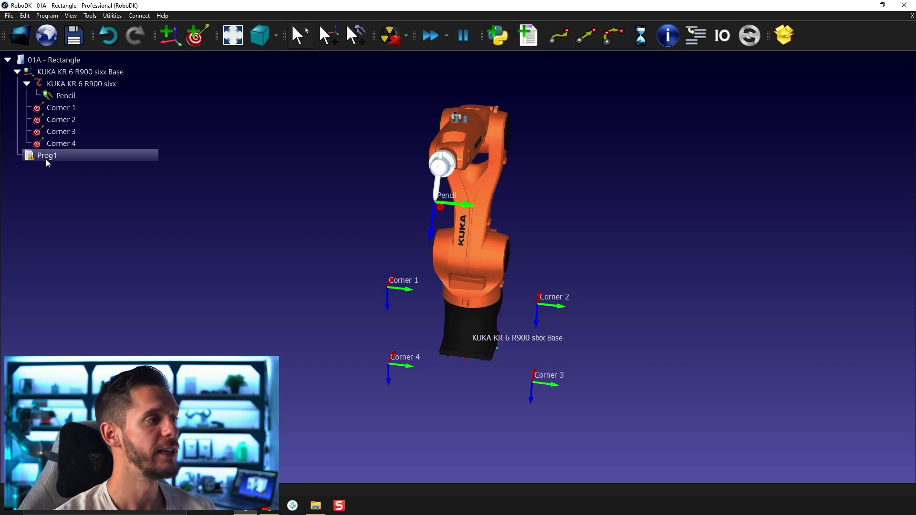
click(58, 159)
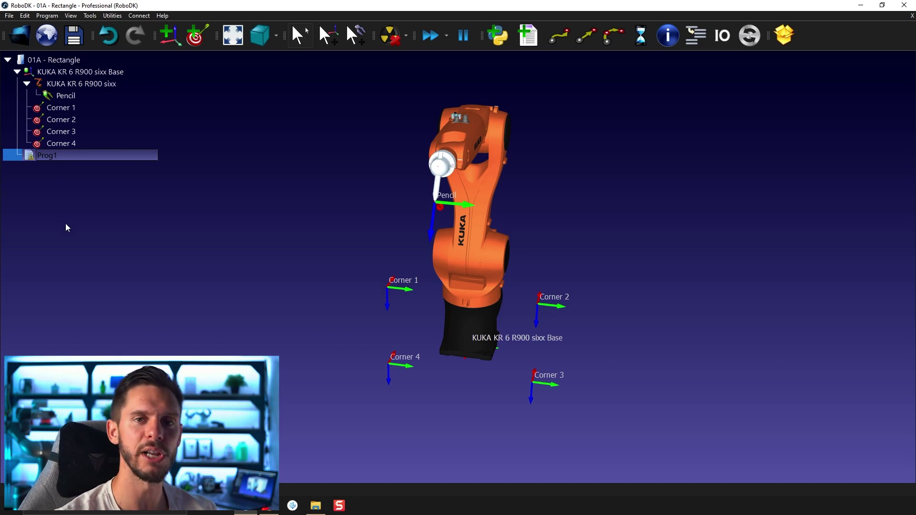
key(F2)
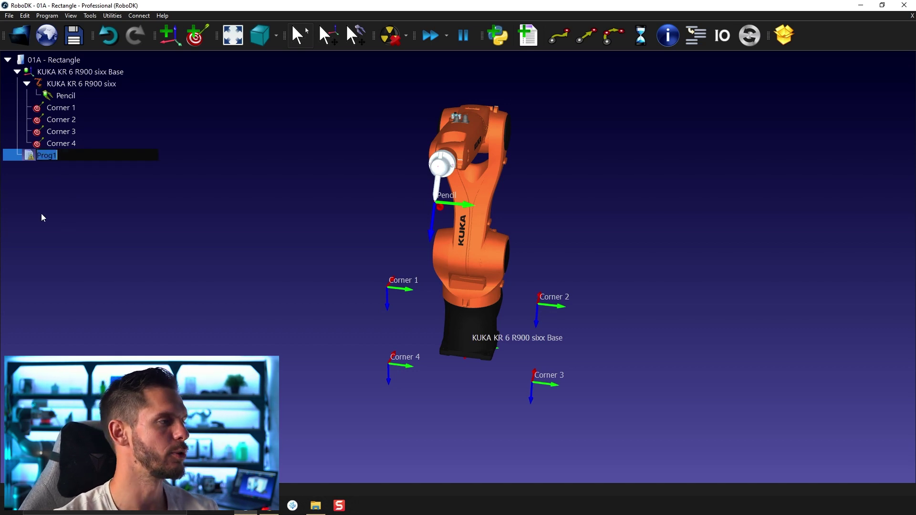
text(Rec)
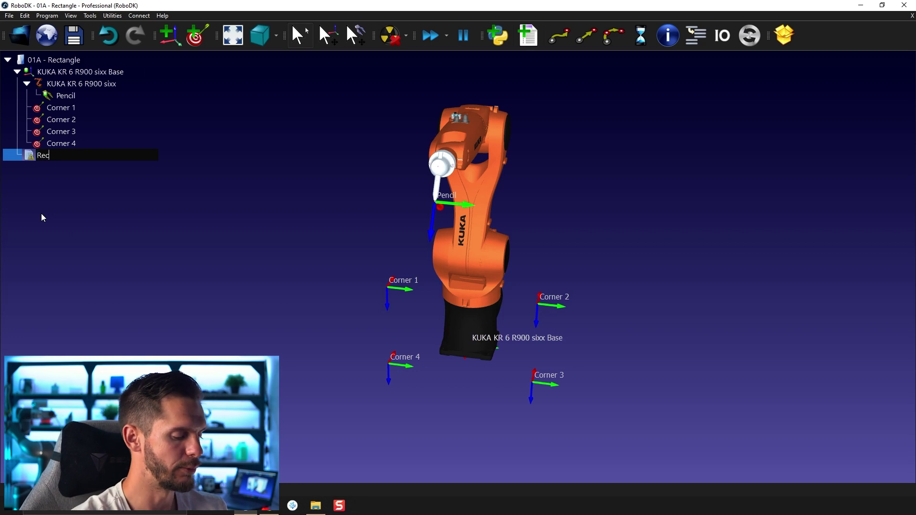
text(tangle)
key(Return)
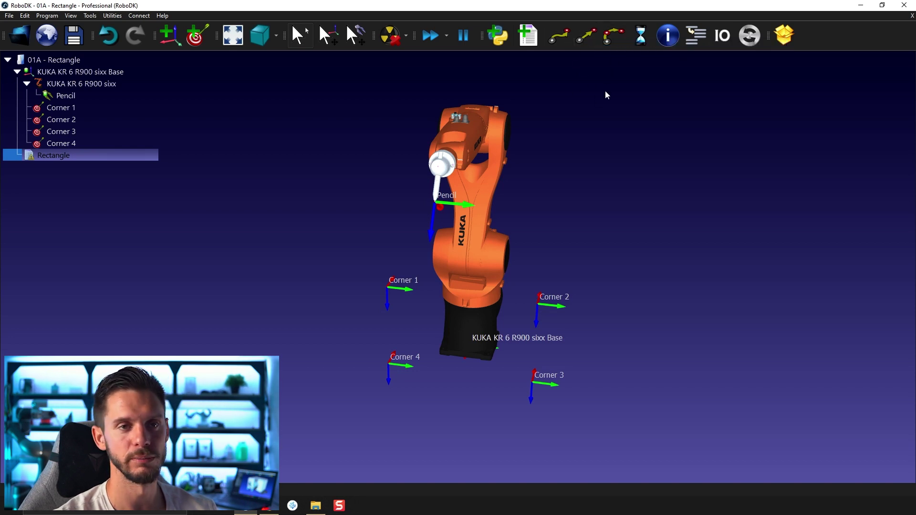
- Add a joint move at the robot's current pose to the Rectangle program and run it from a different robot position
click(560, 42)
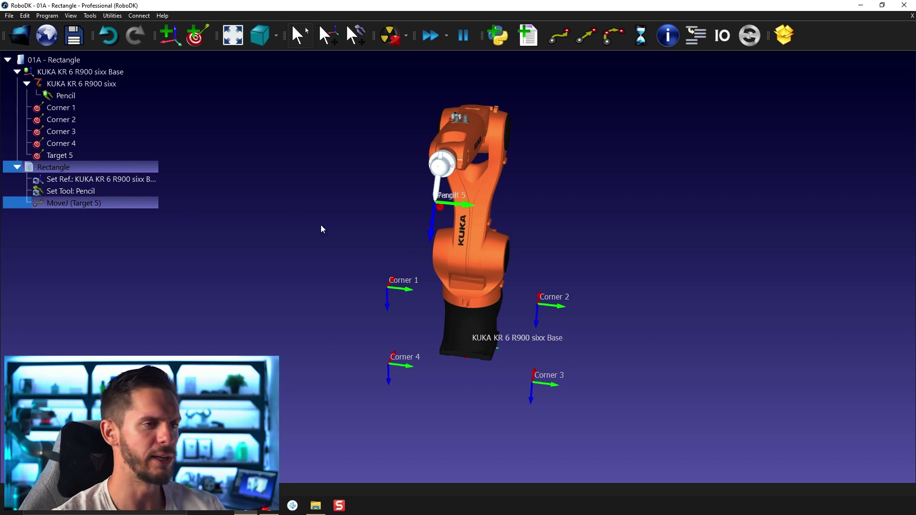
key(alt)
alt+shift+drag(477, 217, 533, 210)
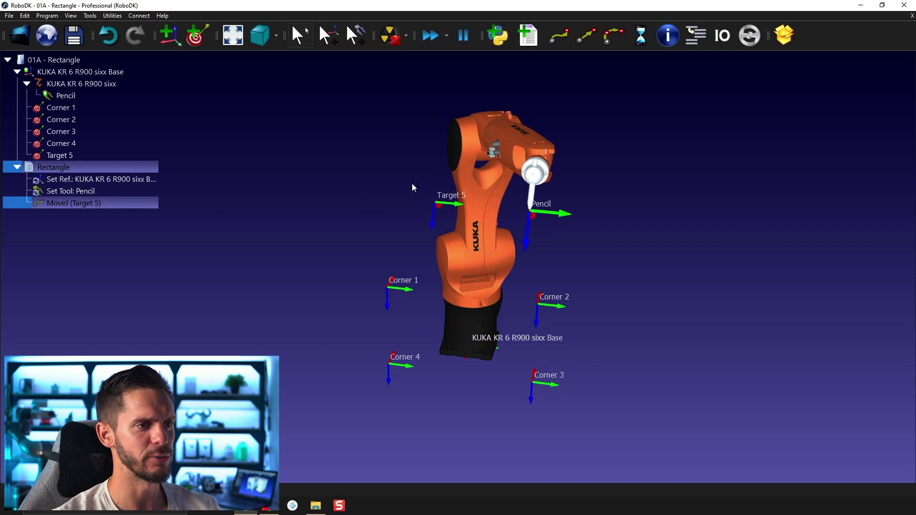
click(64, 169)
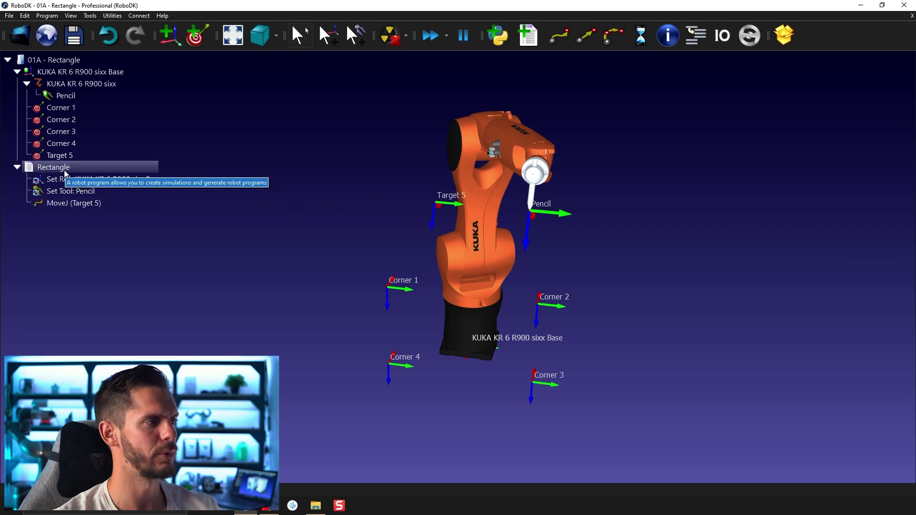
double_click(64, 170)
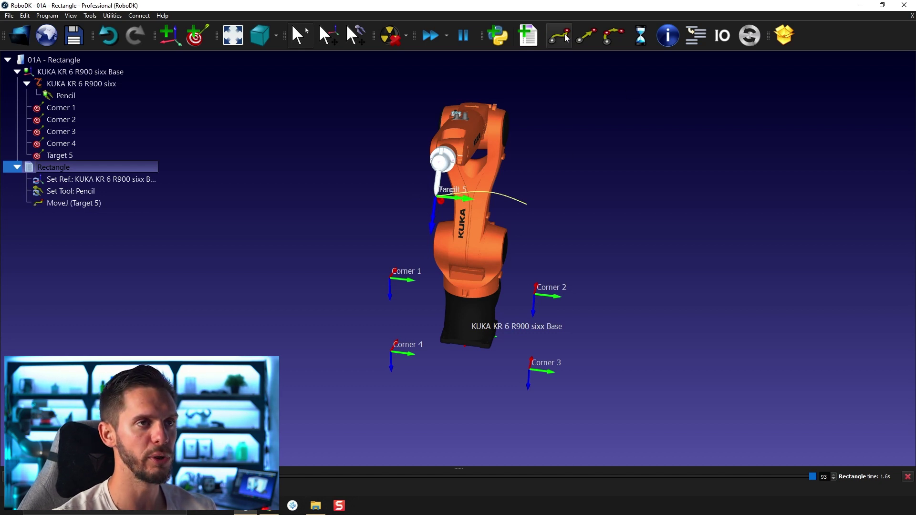
- Delete the Target 5 joint move from the Rectangle program together with the Target 5 target
click(96, 207)
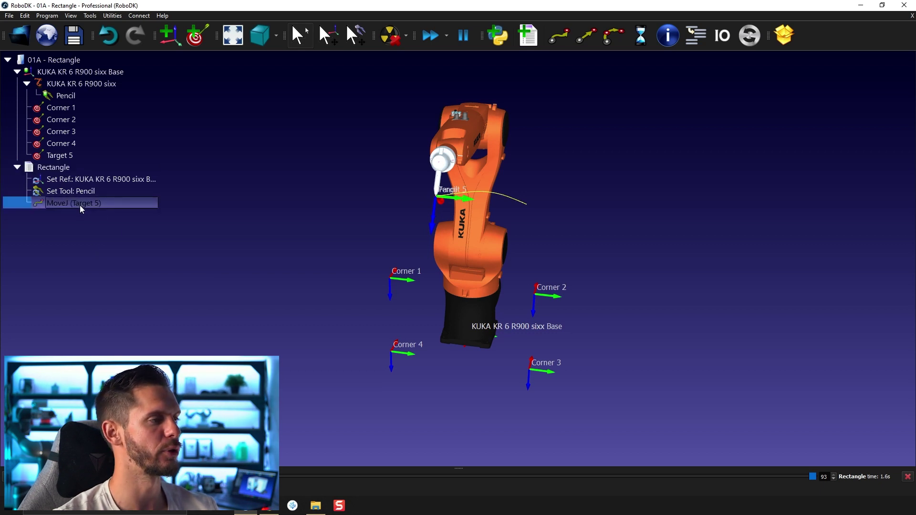
ctrl+click(71, 157)
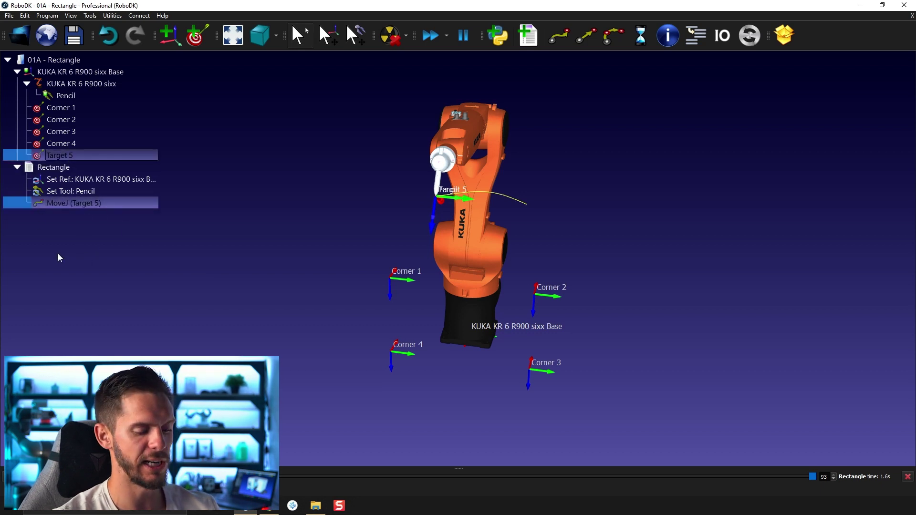
click(62, 203)
ctrl+click(63, 151)
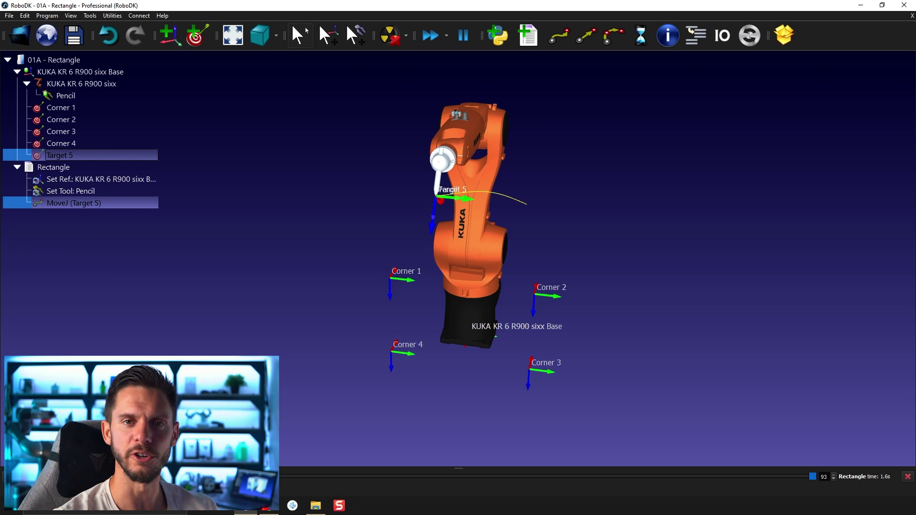
key(Delete)
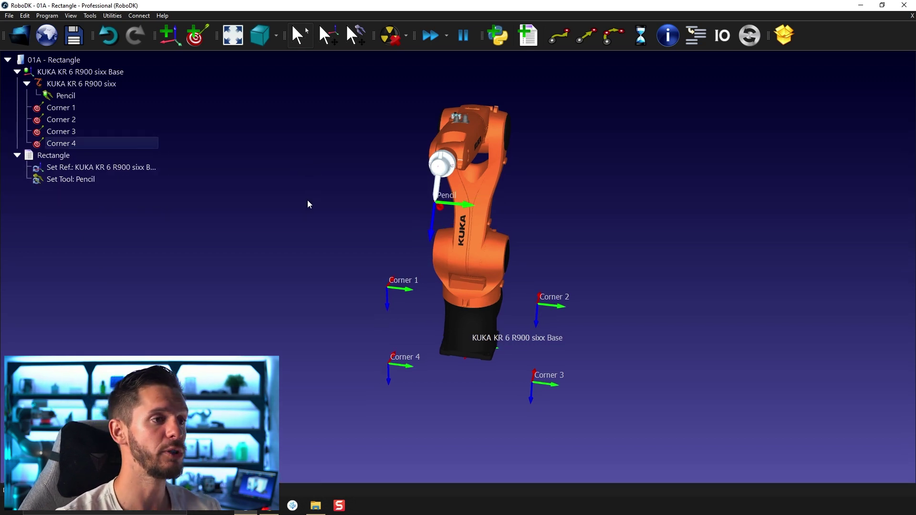
- Bring the robot to Corner 1 and add a joint move linked to that target in the Rectangle program
double_click(101, 107)
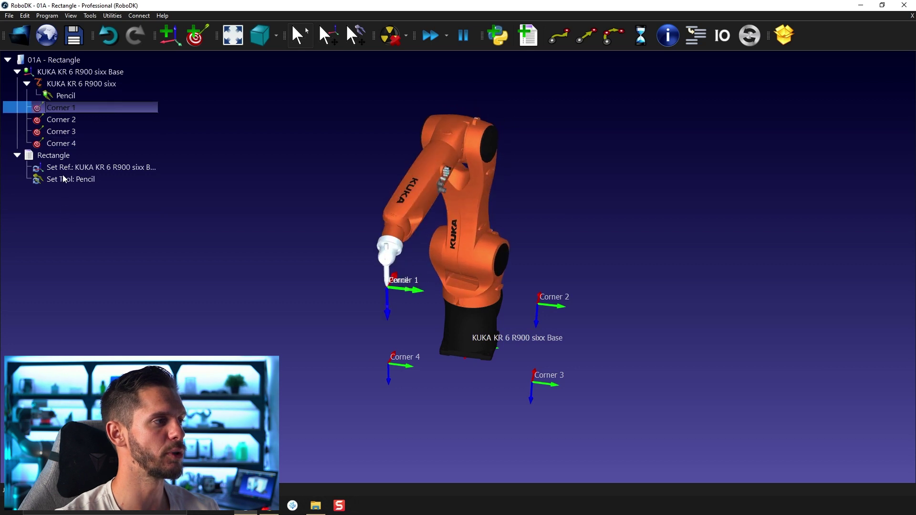
click(63, 158)
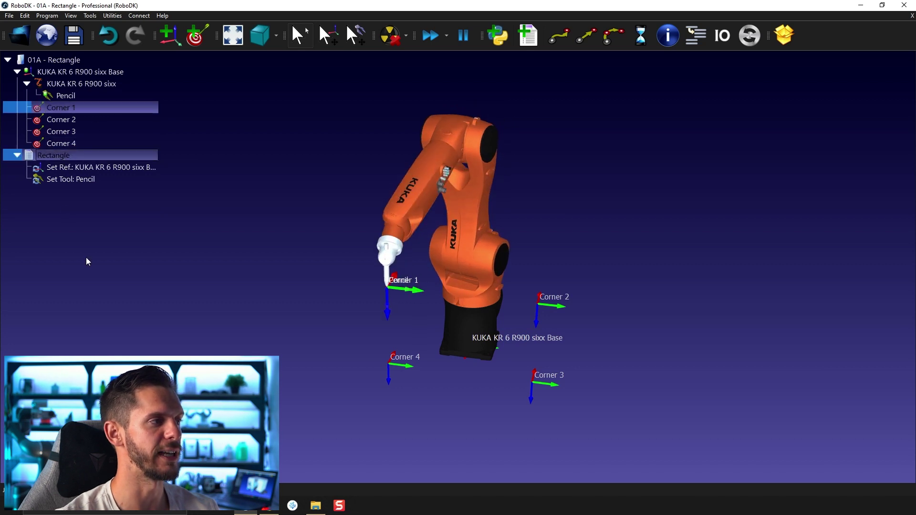
click(558, 37)
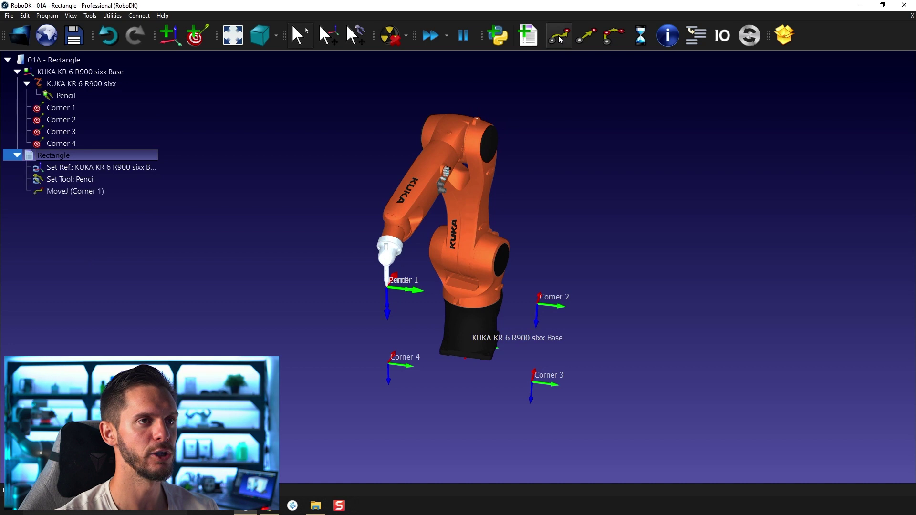
right_click(89, 190)
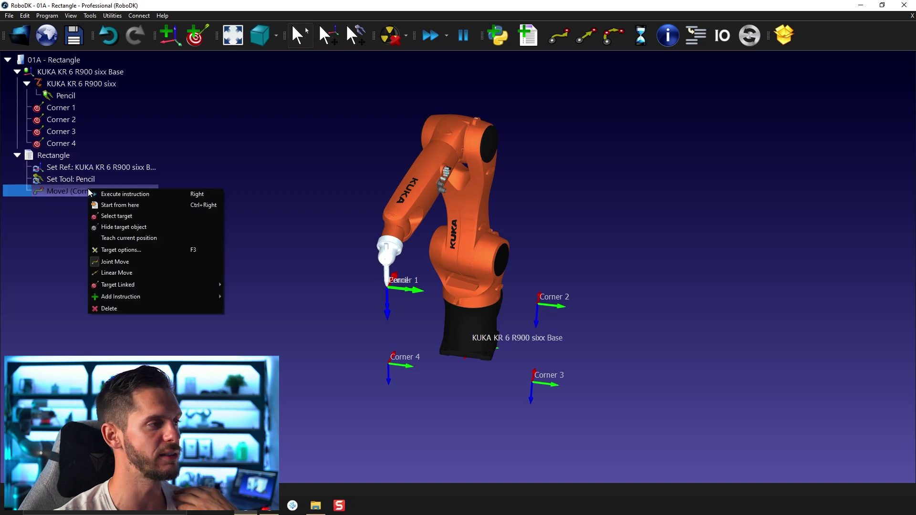
mouse_move(139, 287)
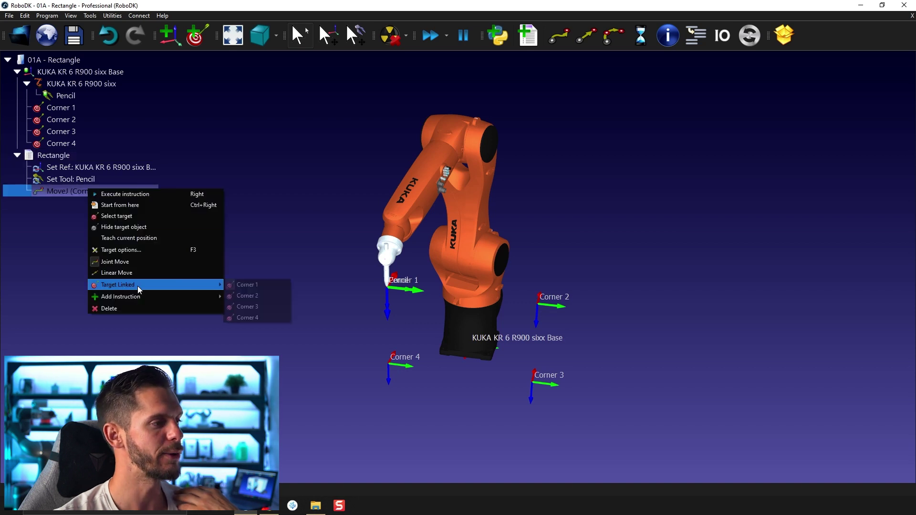
click(260, 284)
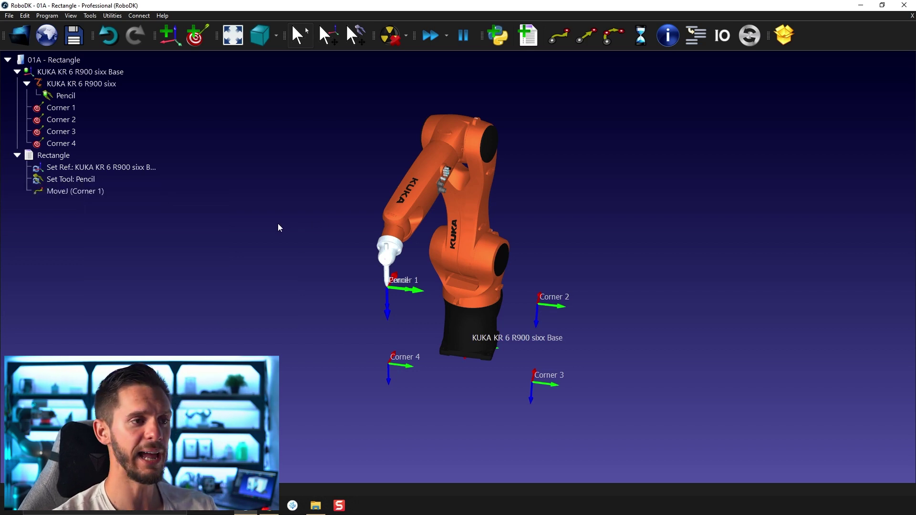
- Add joint moves to Corner 2, Corner 3 and Corner 4, in that order, to the Rectangle program
click(73, 118)
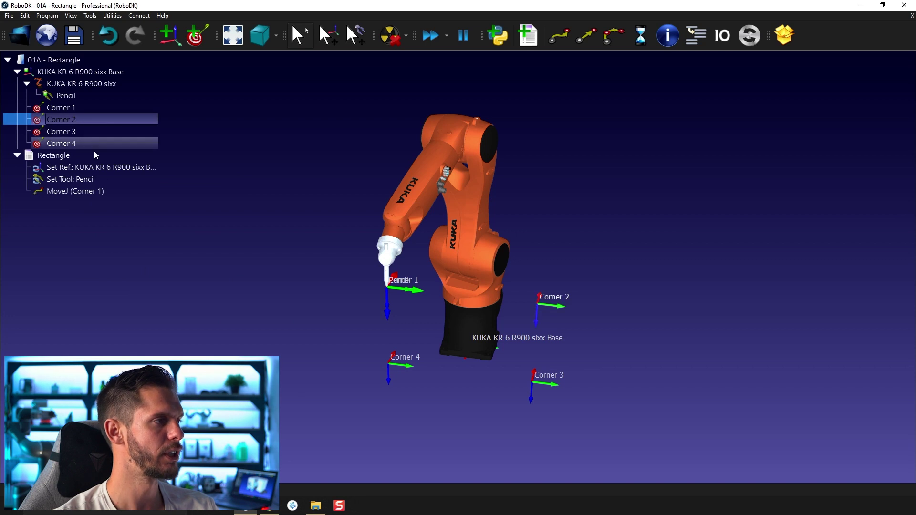
click(560, 41)
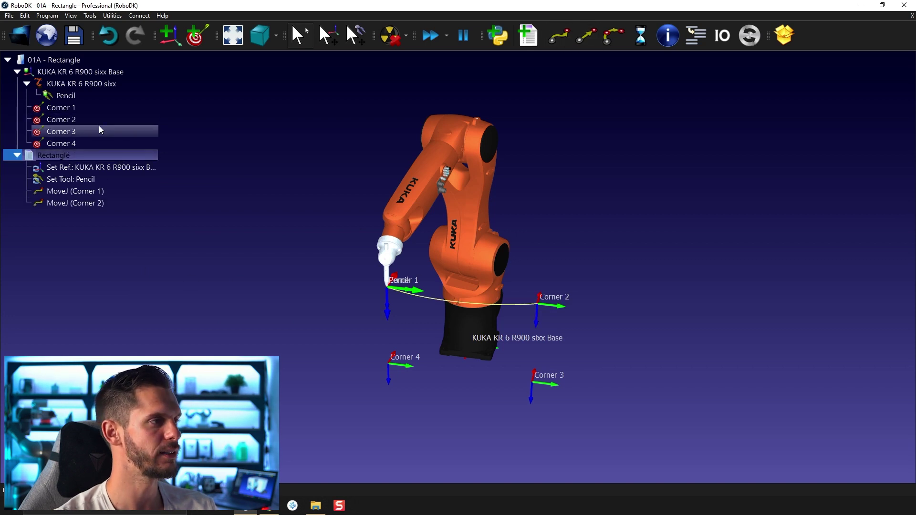
drag(290, 275, 335, 428)
right_drag(335, 428, 320, 290)
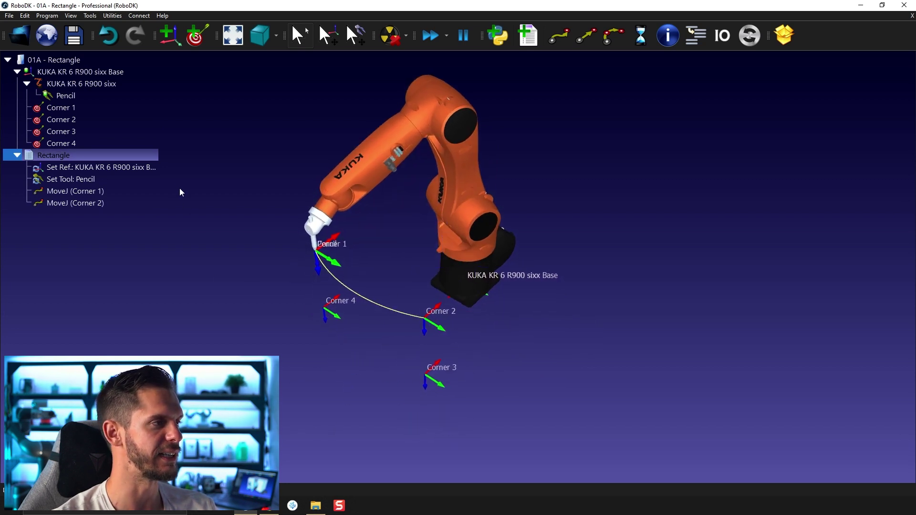
click(563, 37)
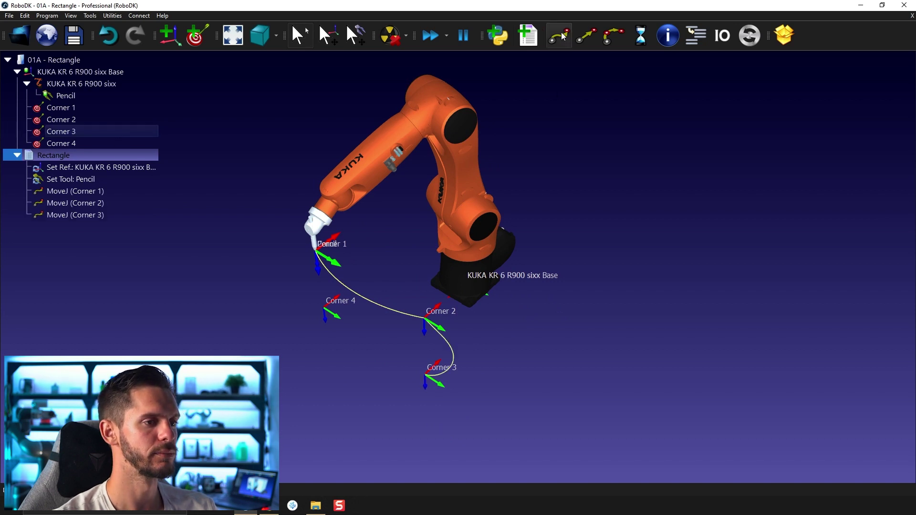
click(76, 142)
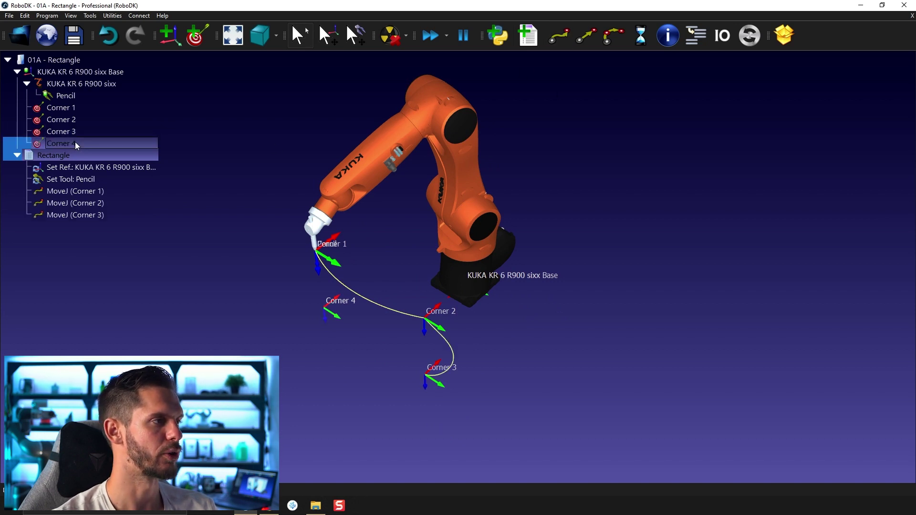
click(559, 37)
- Inspect the joint-move path between the four corners and simulate the Rectangle program twice
mouse_move(457, 306)
mouse_down()
mouse_move(456, 242)
mouse_move(470, 216)
mouse_up()
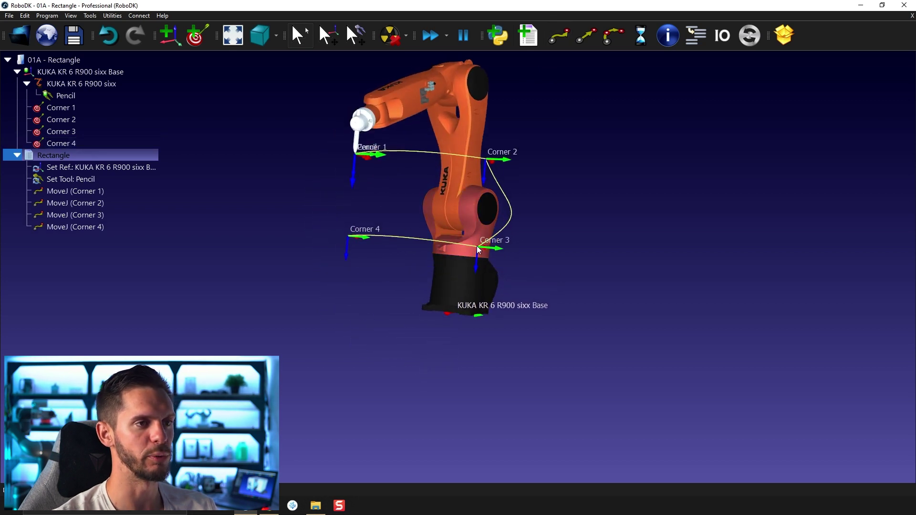
drag(489, 246, 454, 305)
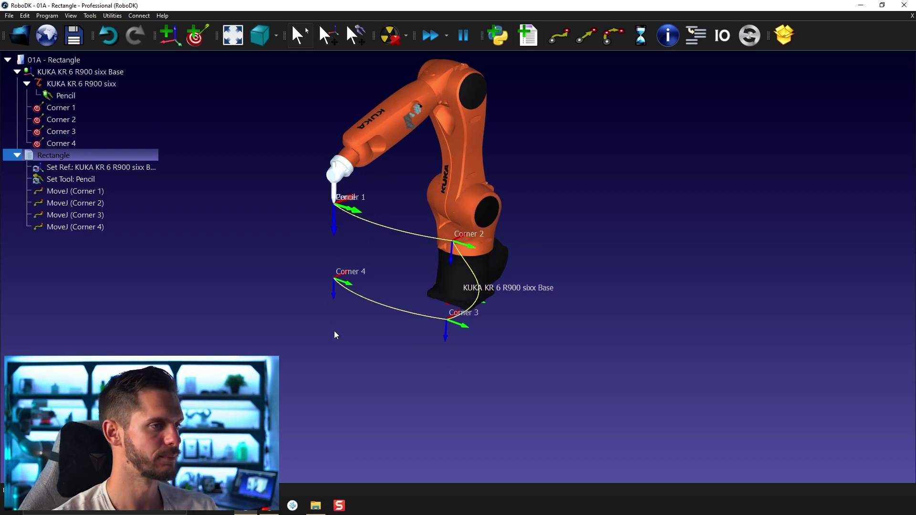
double_click(90, 156)
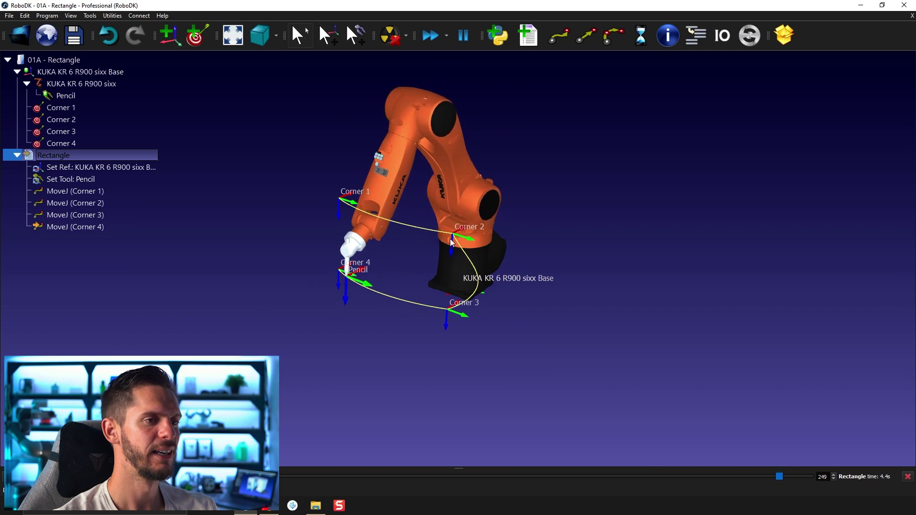
double_click(102, 156)
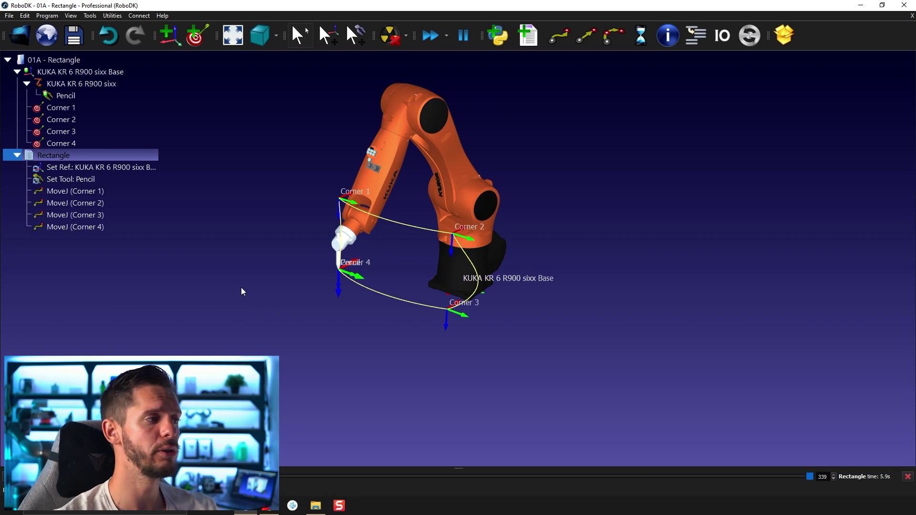
- Convert the Corner 1, Corner 2, Corner 3 and Corner 4 joint moves in the Rectangle program to linear moves
right_click(101, 191)
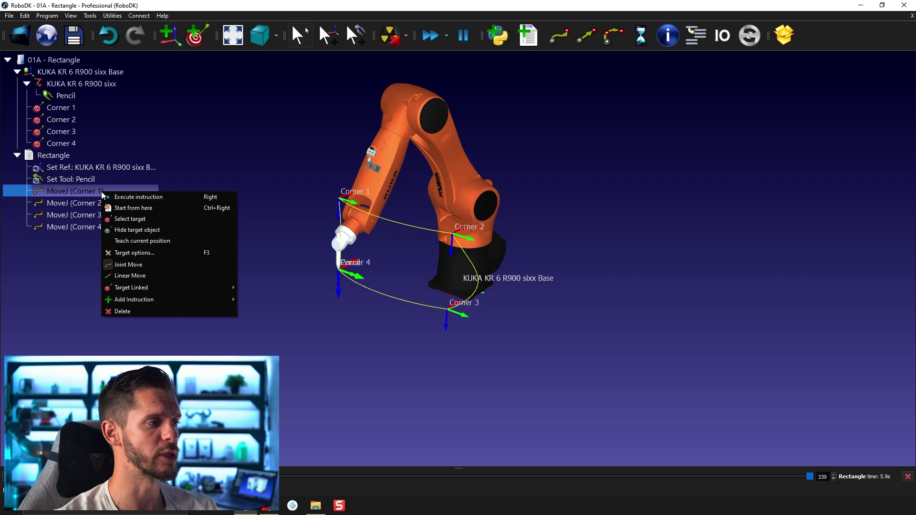
click(156, 277)
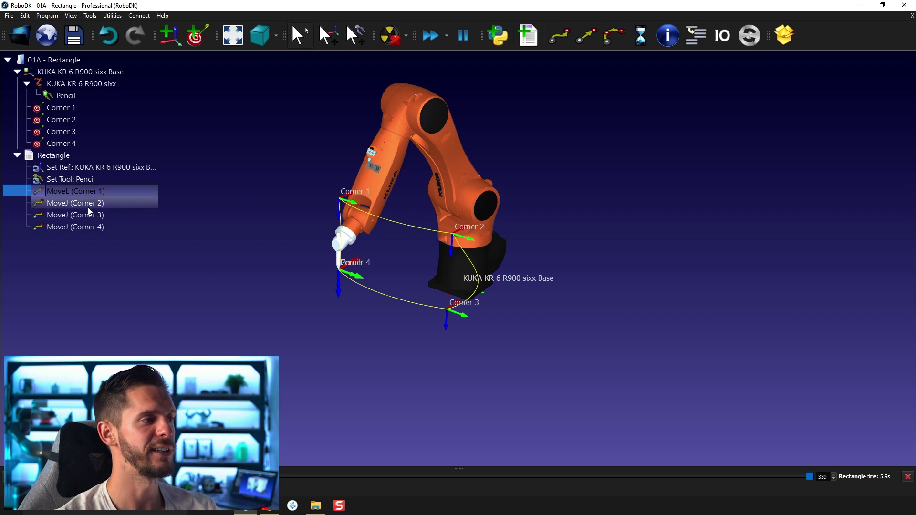
click(65, 202)
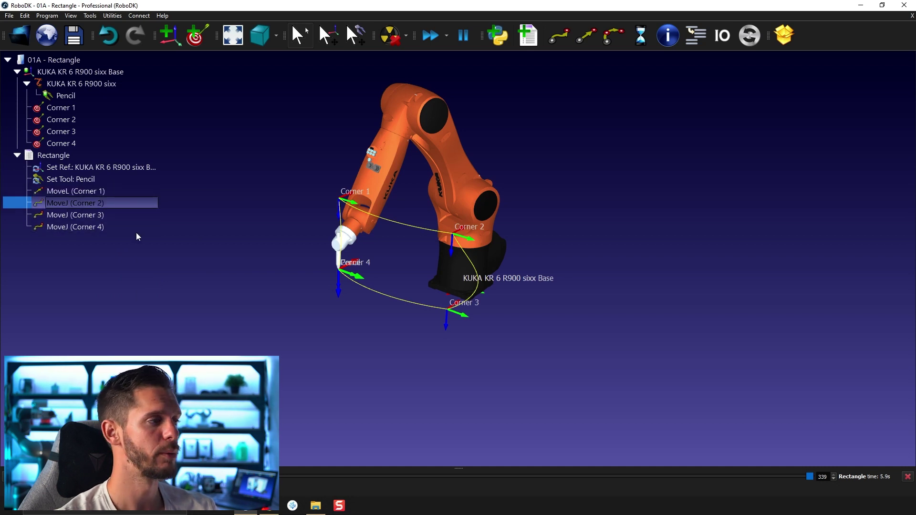
shift+click(93, 227)
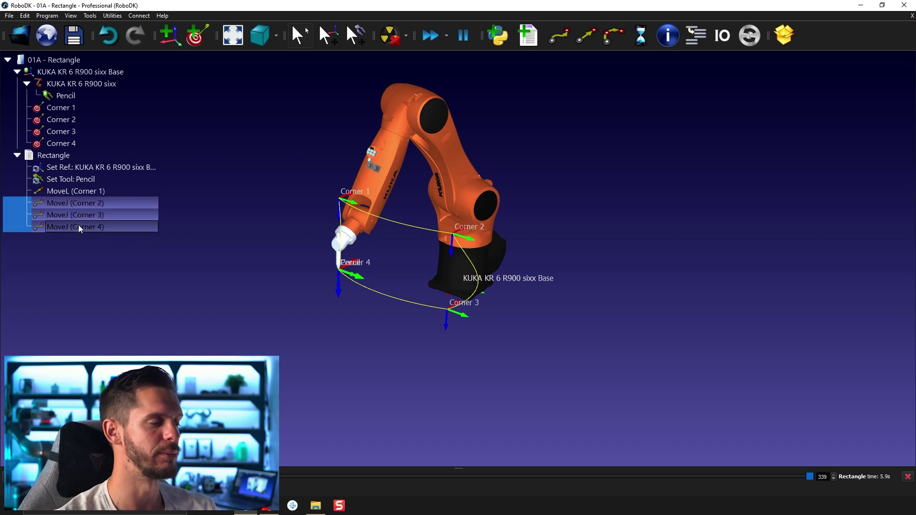
right_click(79, 227)
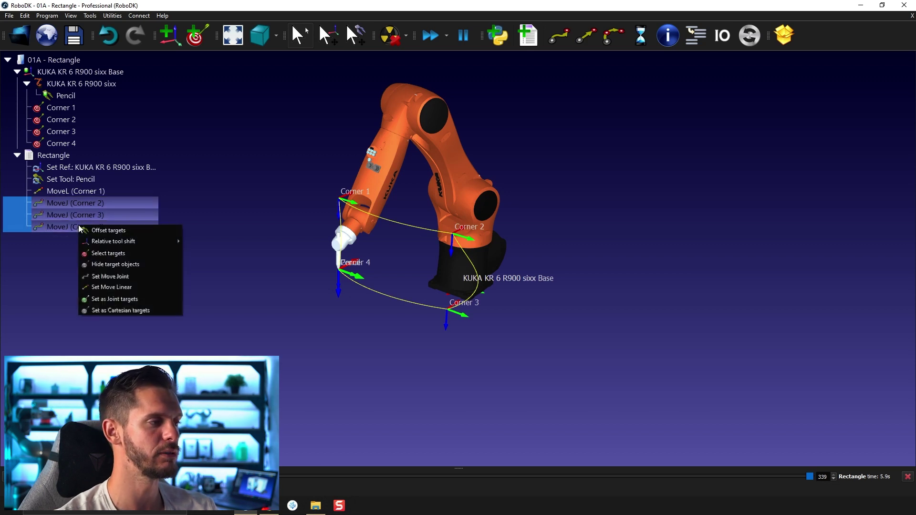
click(135, 286)
click(59, 199)
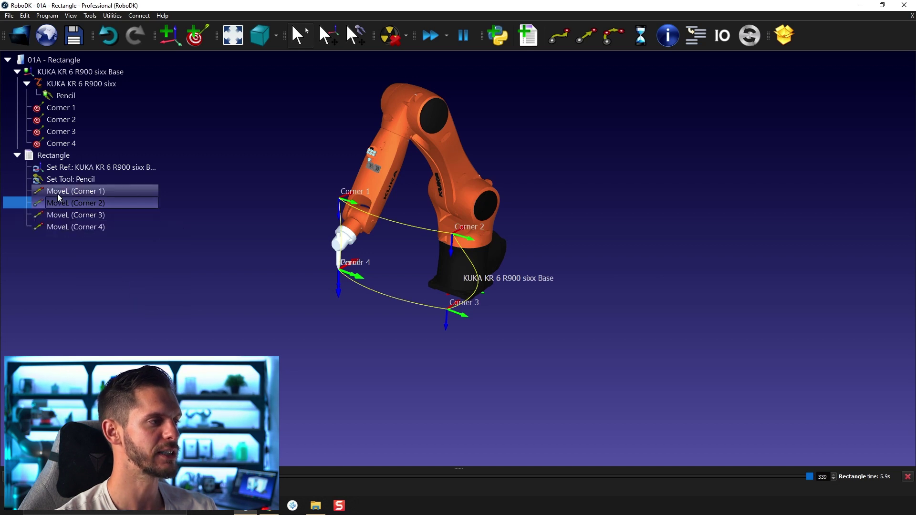
click(58, 192)
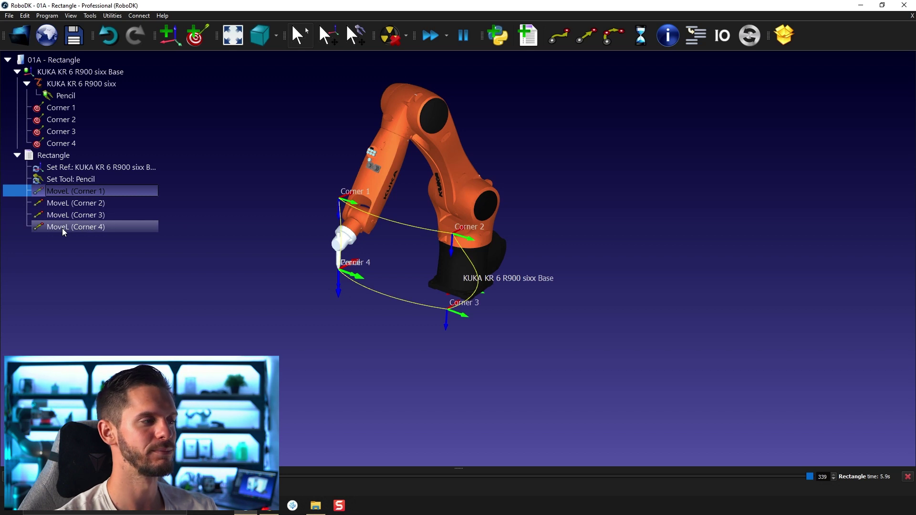
- Simulate the Rectangle program with its linear moves and examine the robot's joint 5 angle
double_click(86, 155)
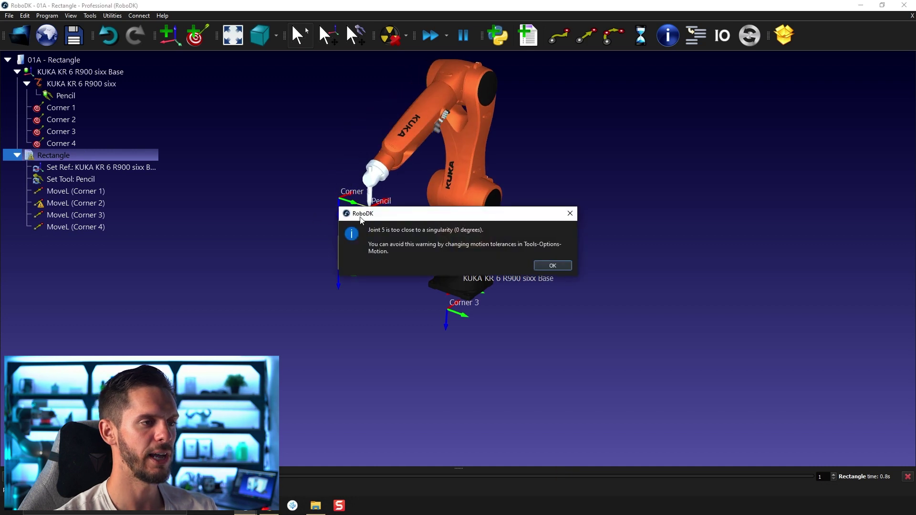
drag(361, 219, 333, 88)
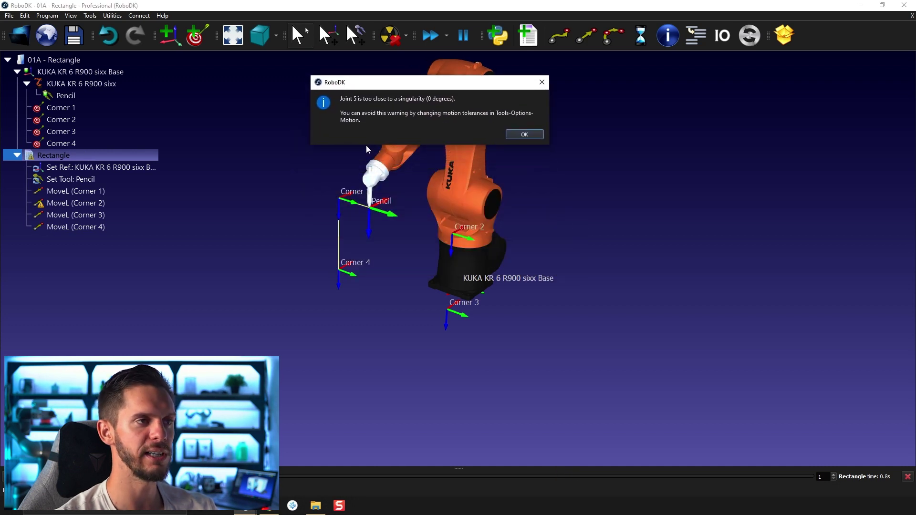
click(542, 83)
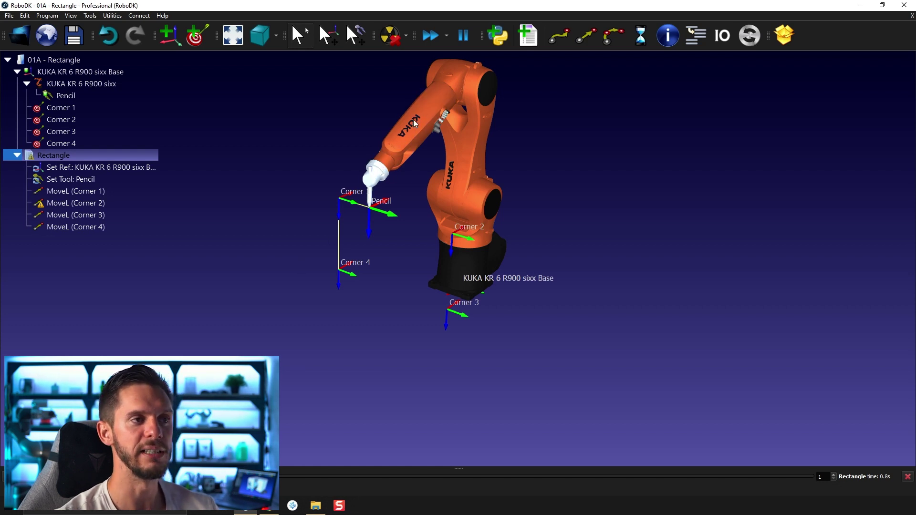
double_click(388, 142)
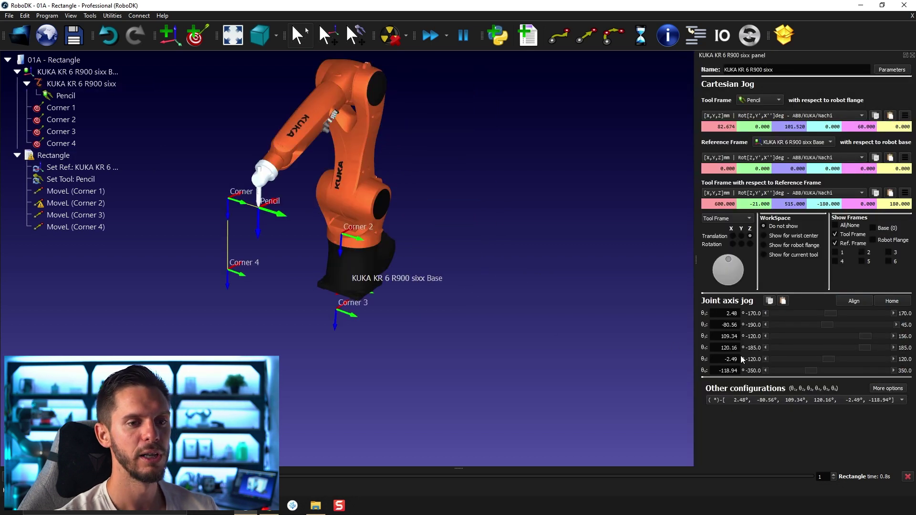
click(724, 359)
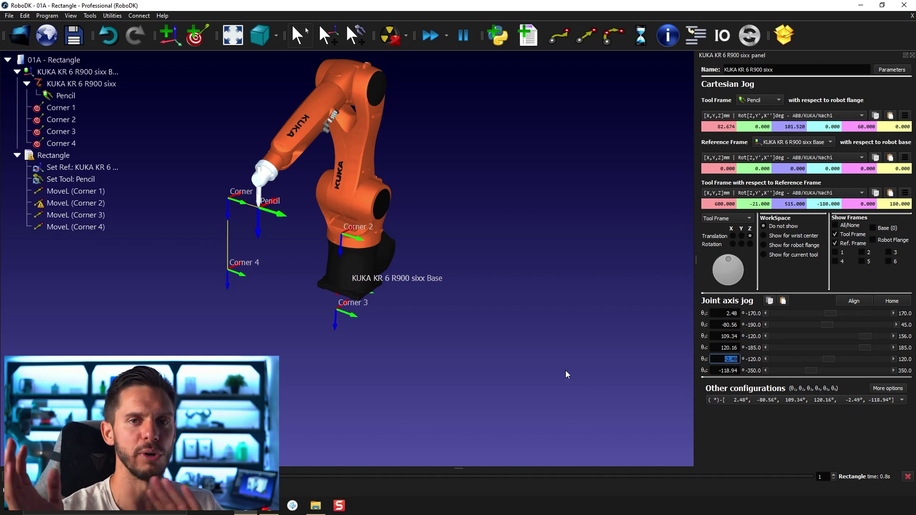
click(912, 55)
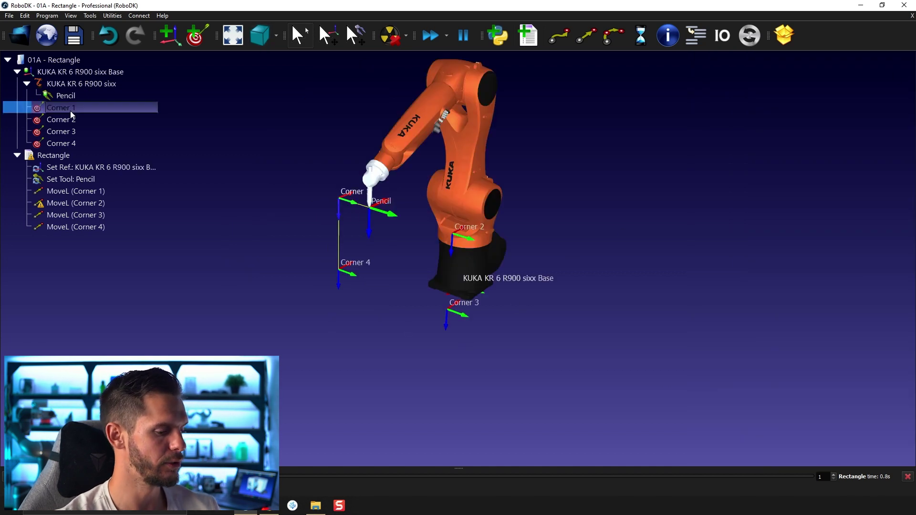
- Set the Z coordinate of the Corner 1 target to 450 mm
double_click(151, 108)
drag(793, 169, 816, 167)
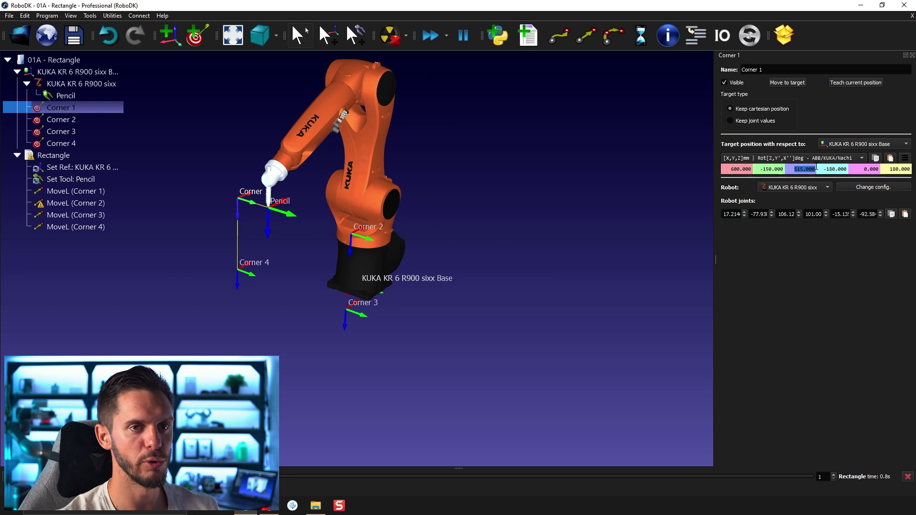
text(450)
key(Return)
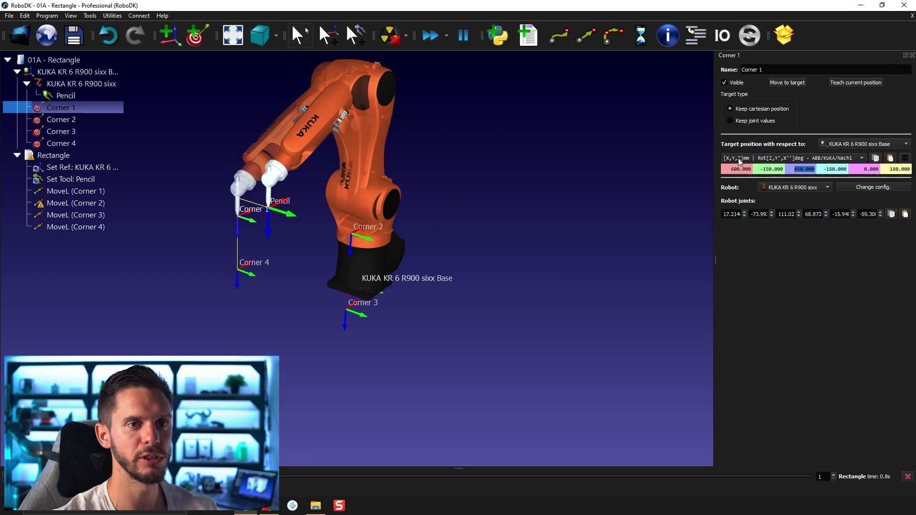
click(912, 56)
- Set the Z coordinate of the Corner 2 target to 450 mm
double_click(73, 118)
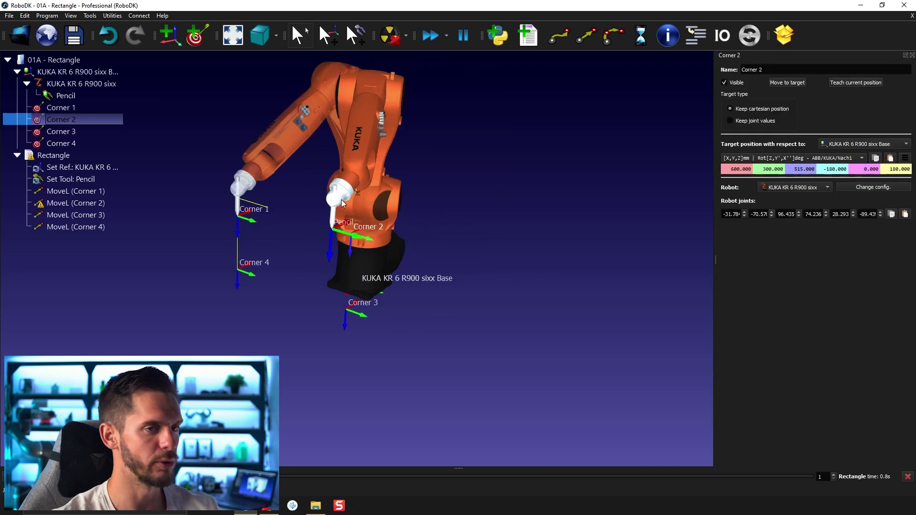
click(799, 169)
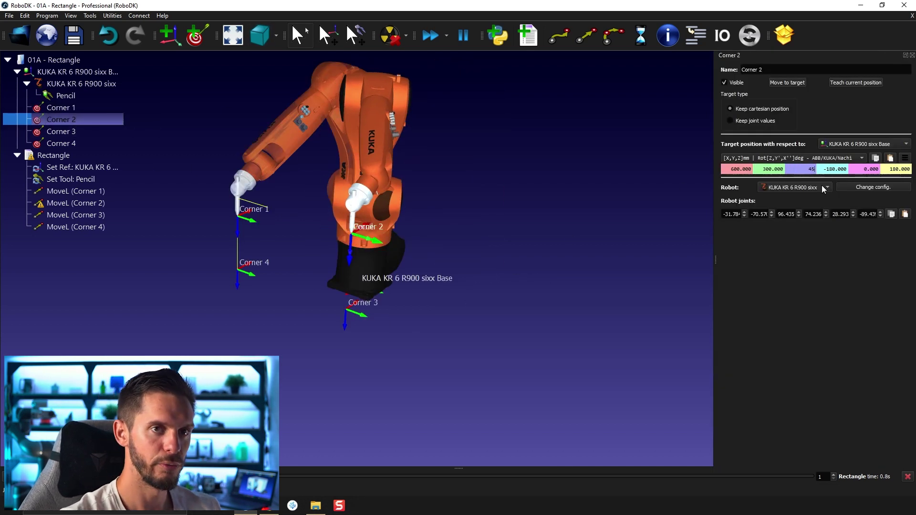
text(450)
key(Return)
click(912, 56)
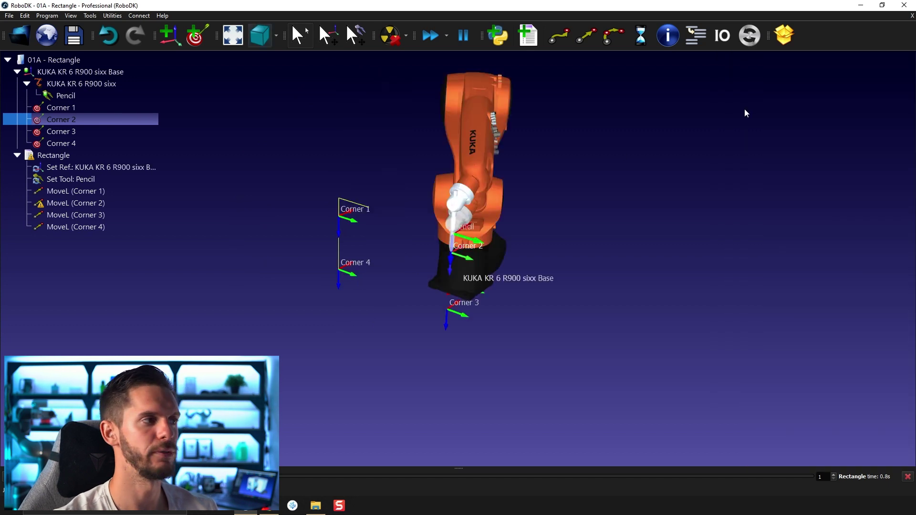
- Bring the robot to Corner 1 and simulate the Rectangle program twice to check the straight-line path
click(70, 192)
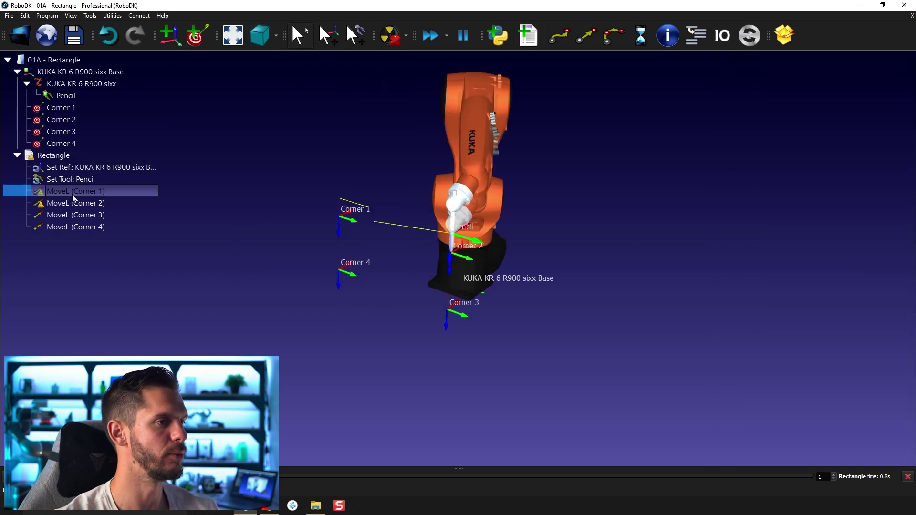
click(62, 108)
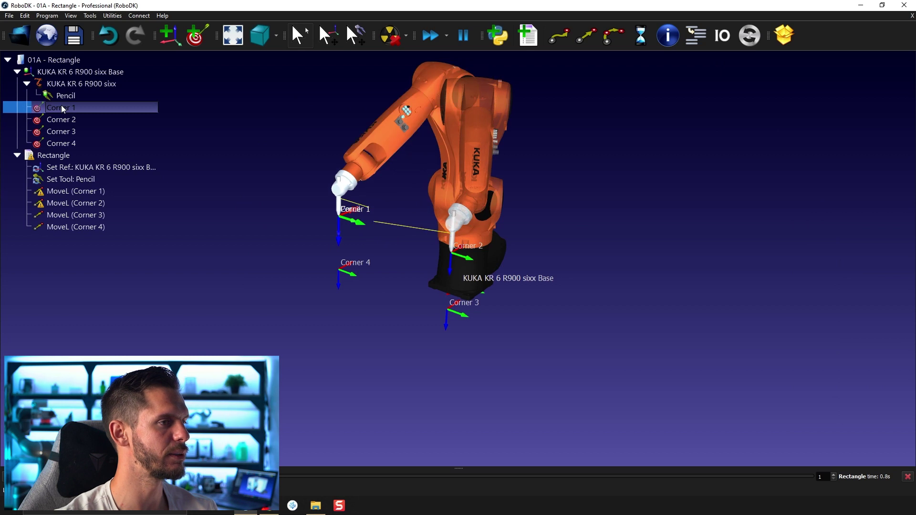
click(426, 191)
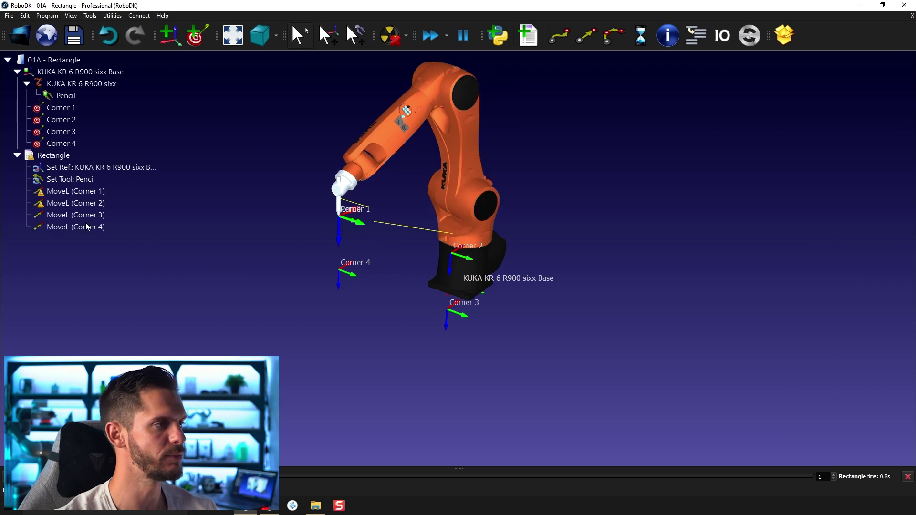
click(42, 157)
double_click(43, 156)
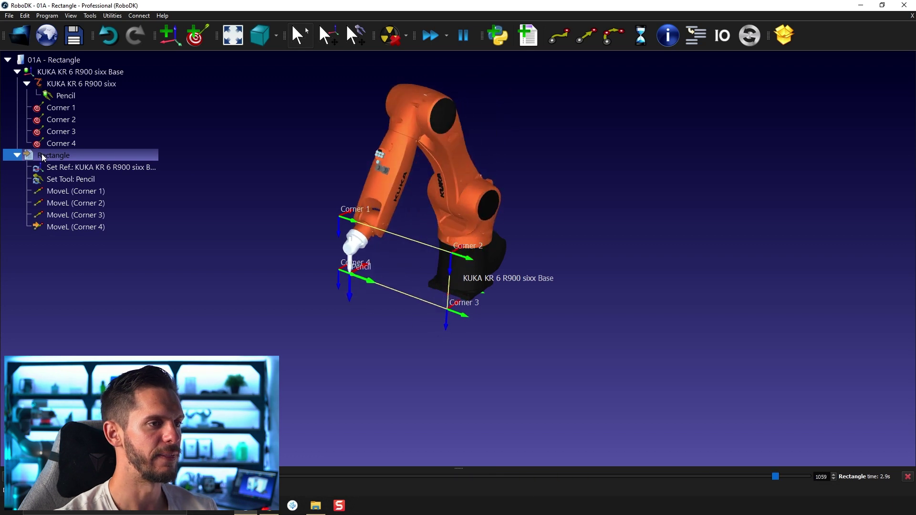
double_click(47, 157)
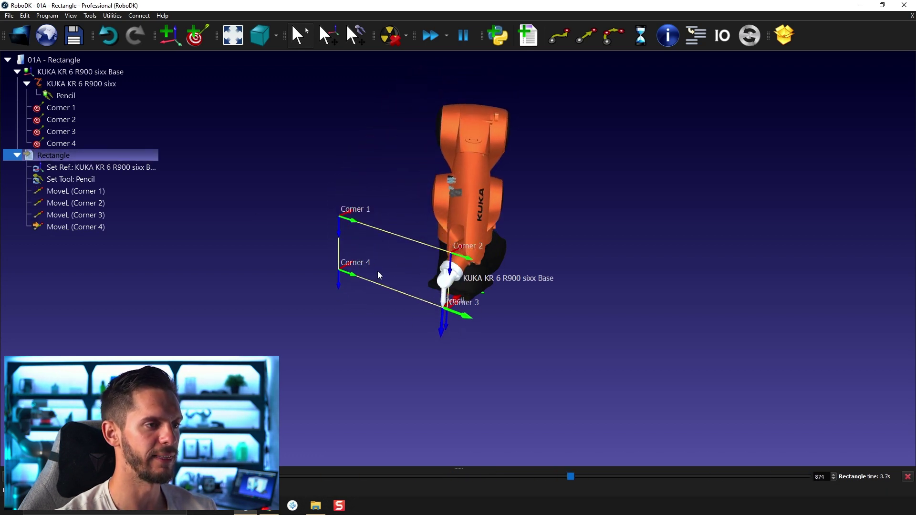
drag(339, 272, 399, 219)
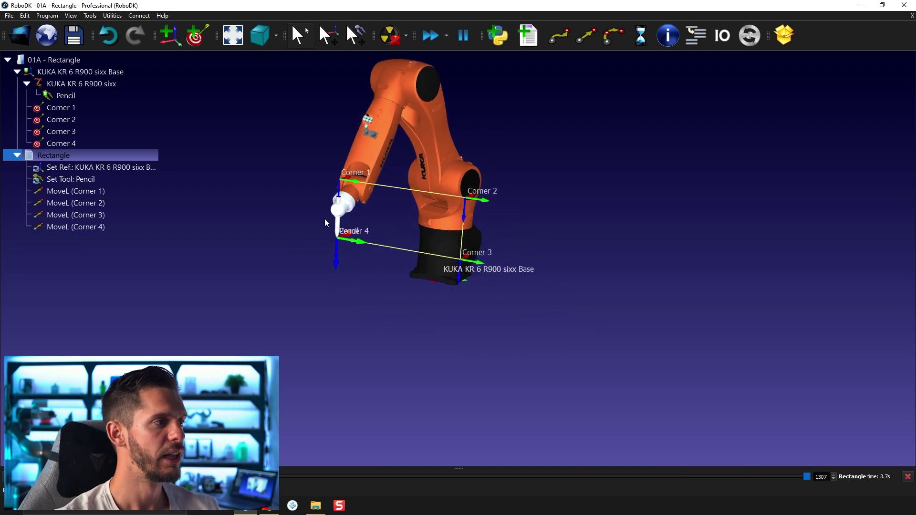
- Hide the Corner 1, Corner 2, Corner 3 and Corner 4 targets in the 3D view
click(59, 109)
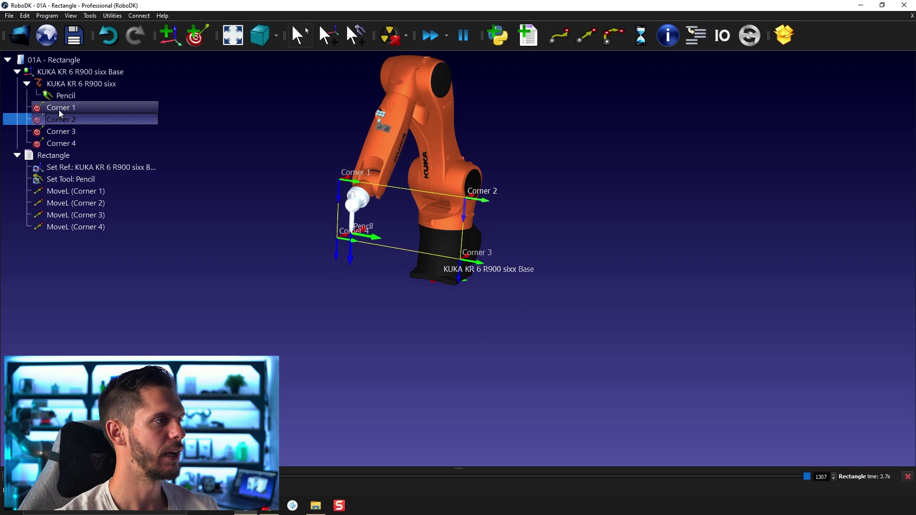
shift+click(63, 143)
right_click(64, 143)
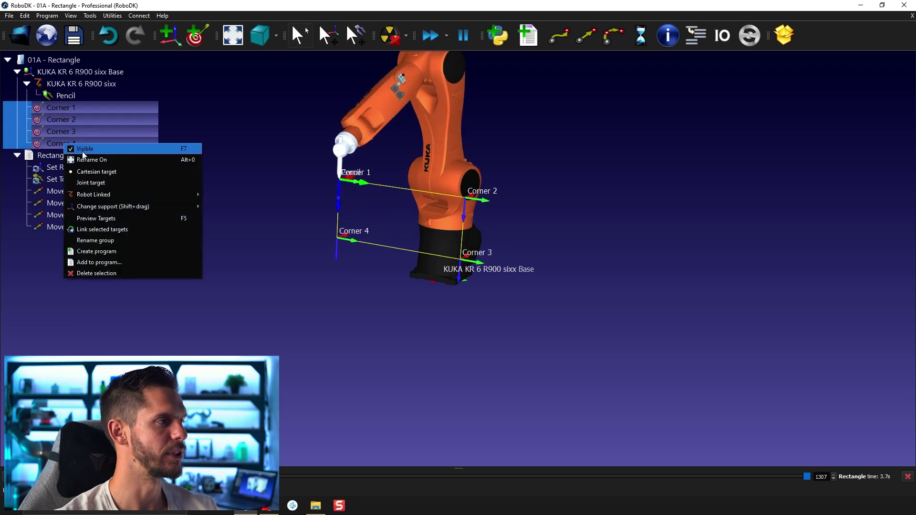
click(79, 151)
click(236, 172)
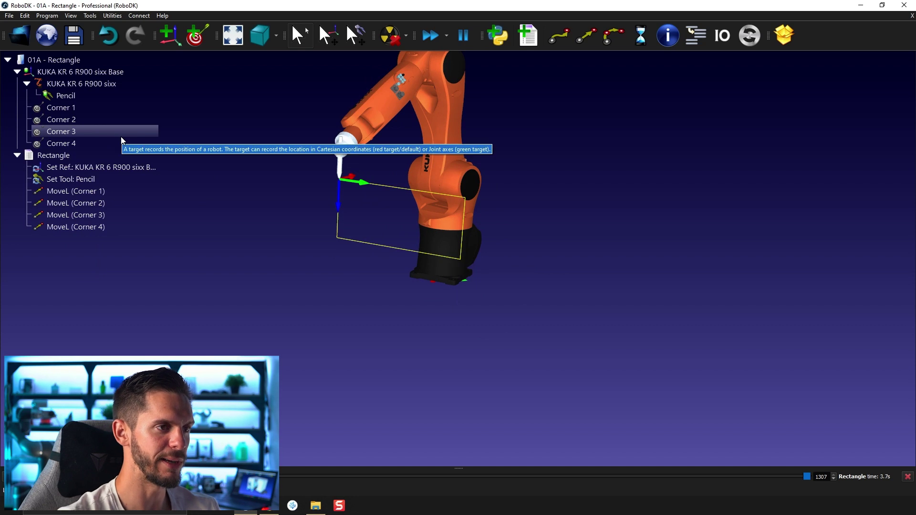
- Simulate the Rectangle program and turn off the display of its path
double_click(51, 153)
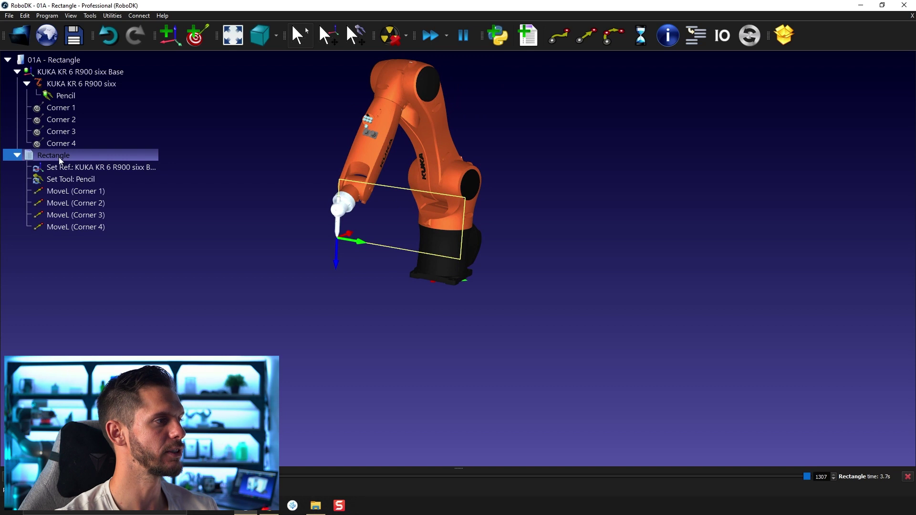
right_click(58, 157)
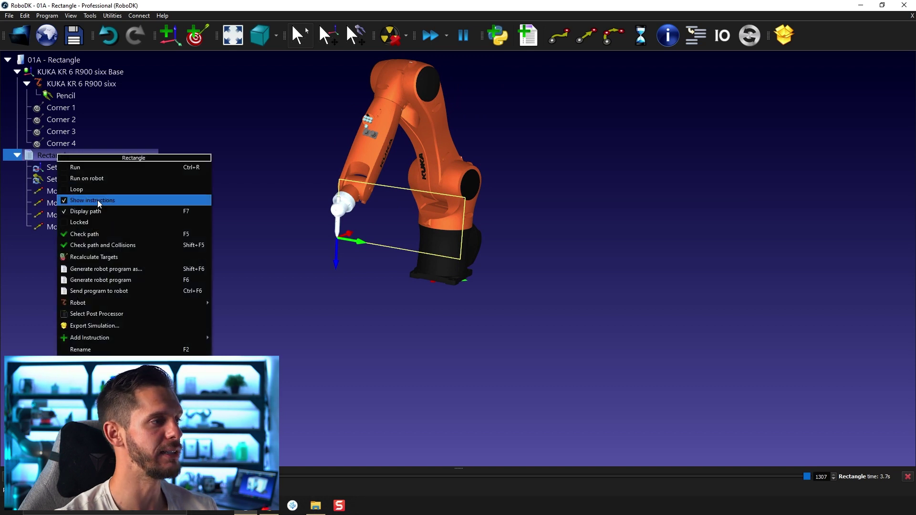
click(75, 211)
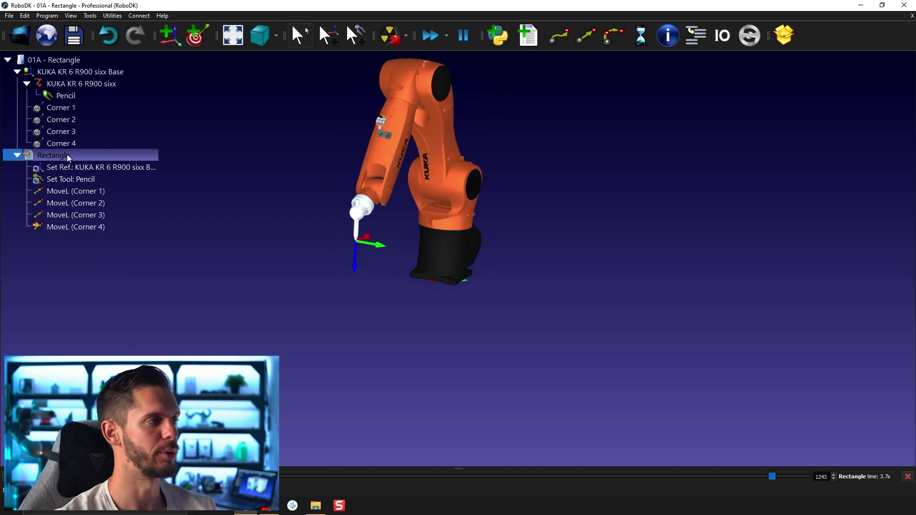
- Hide the Pencil tool's TCP and simulate the Rectangle program
right_click(337, 203)
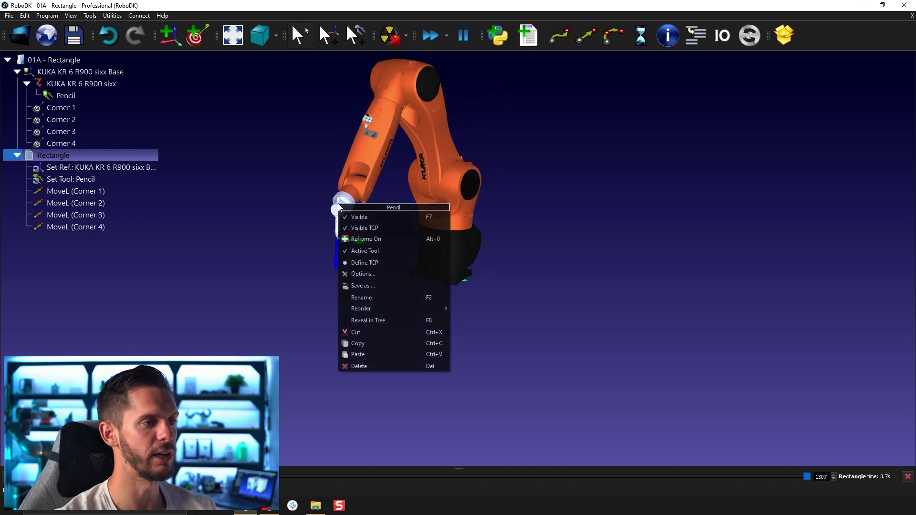
click(368, 228)
double_click(62, 152)
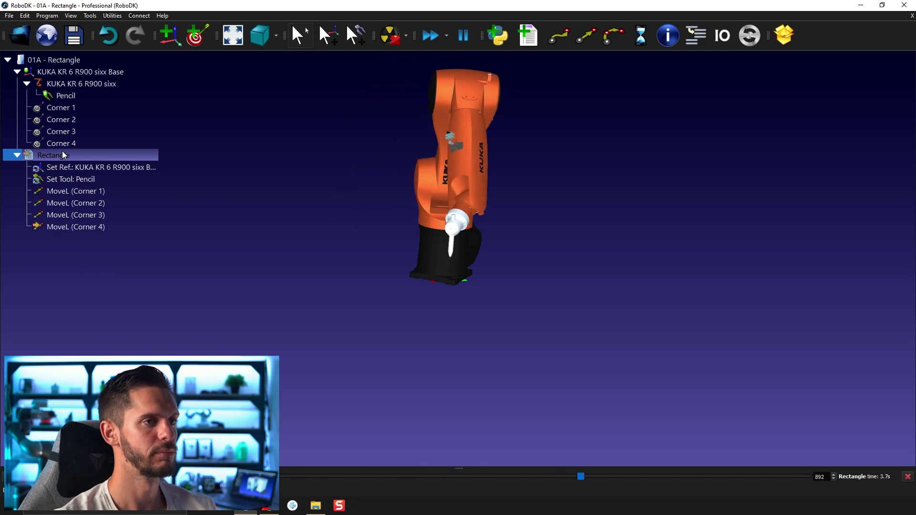
- Enable looping for the Rectangle program and run its simulation
right_click(64, 157)
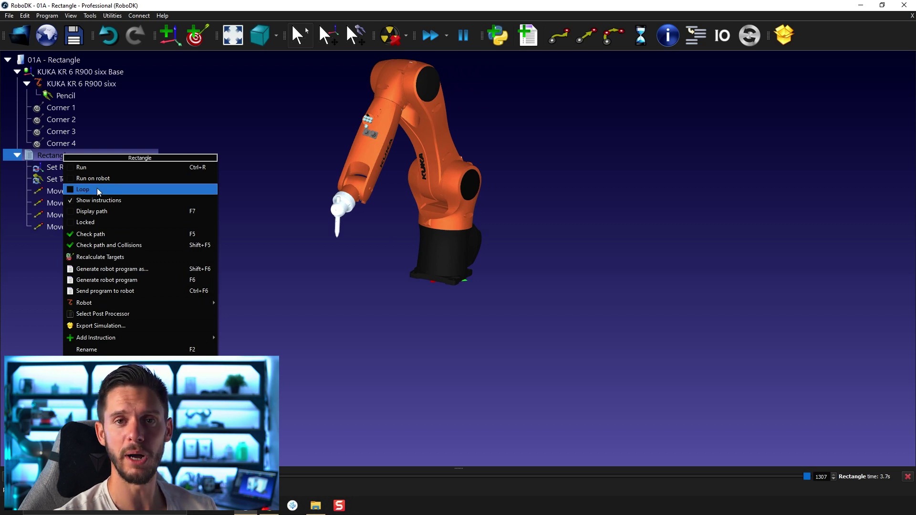
click(96, 189)
double_click(75, 153)
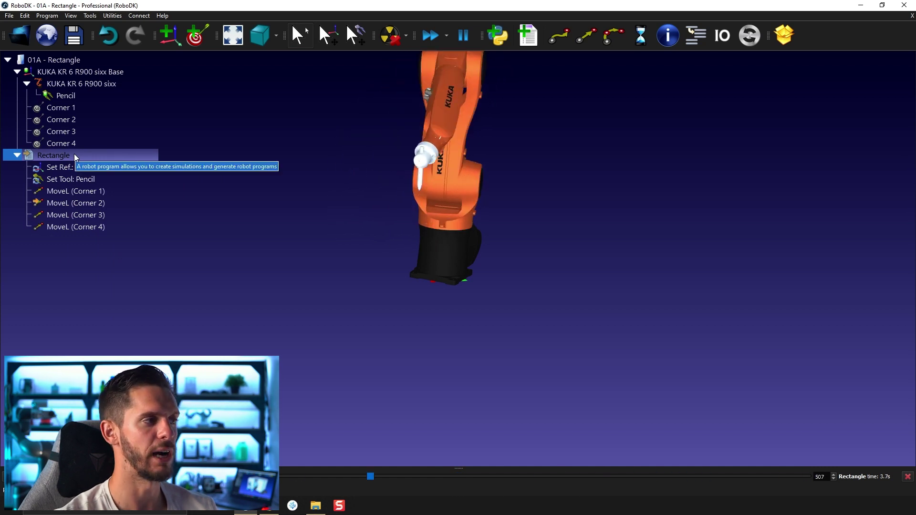
right_click(74, 155)
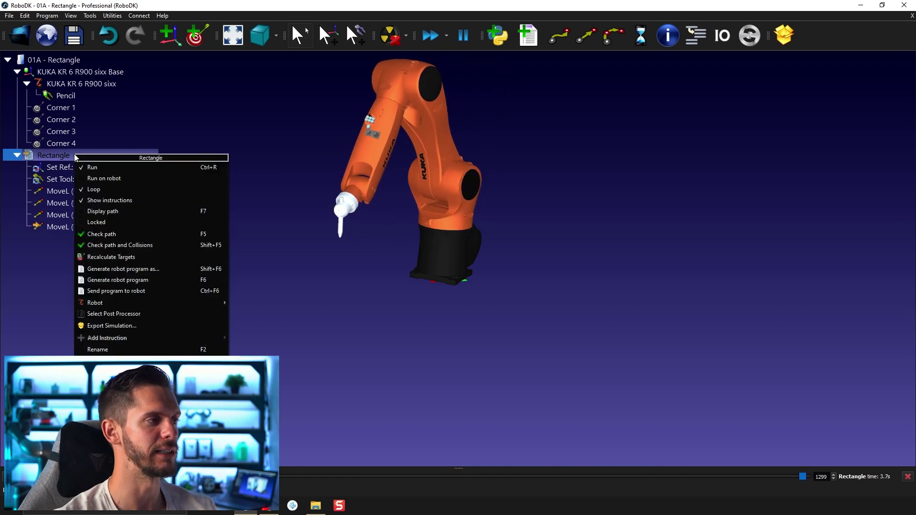
- Turn on the path display for the Rectangle program
click(283, 85)
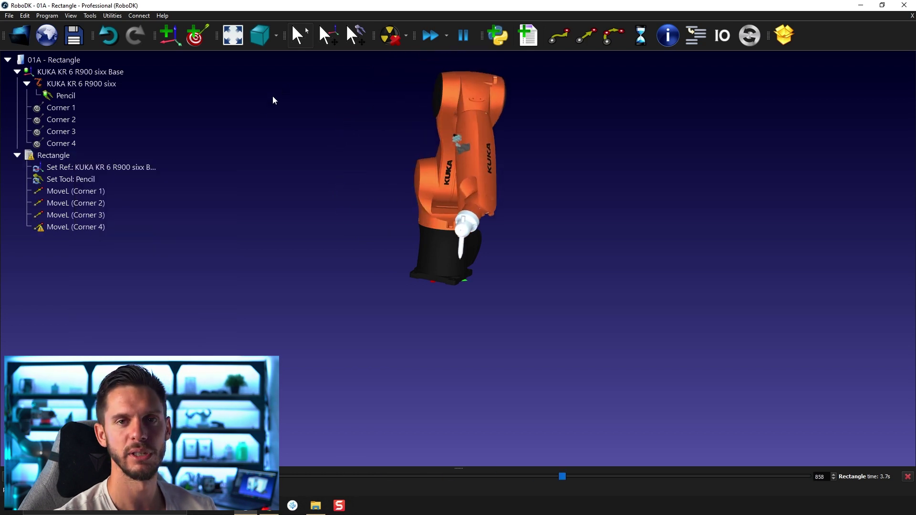
right_click(87, 155)
click(124, 214)
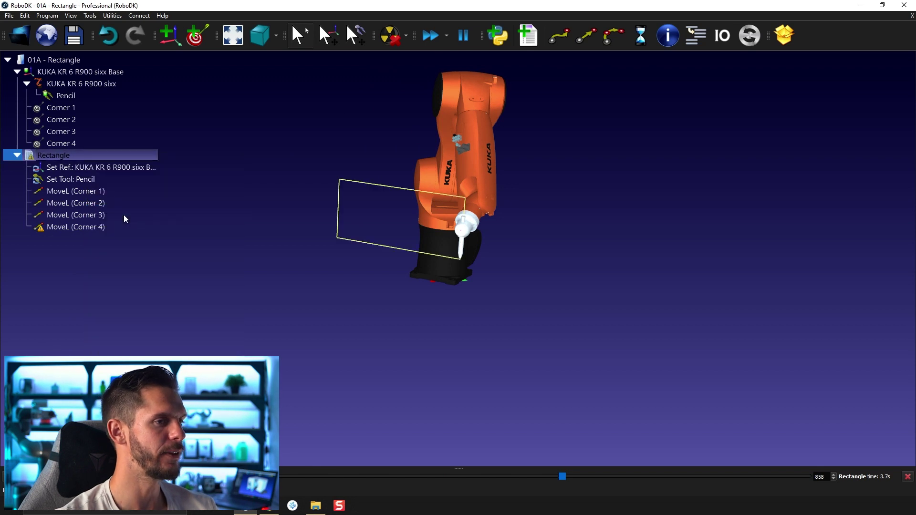
- Show the Pencil tool's TCP and disable looping for the Rectangle program
click(65, 95)
right_click(65, 92)
click(93, 119)
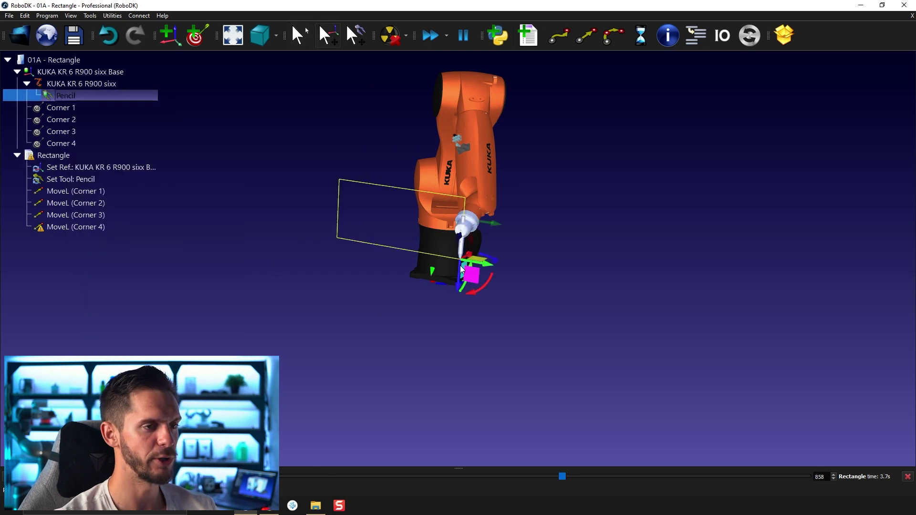
right_click(38, 157)
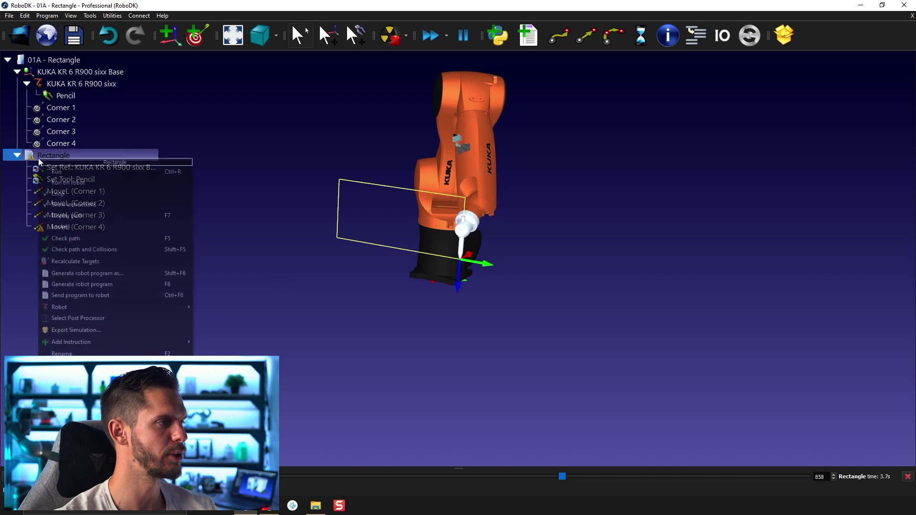
click(70, 193)
- Jog the Pencil's TCP well above the rectangle path and try to run the Rectangle program from there
drag(485, 264, 505, 124)
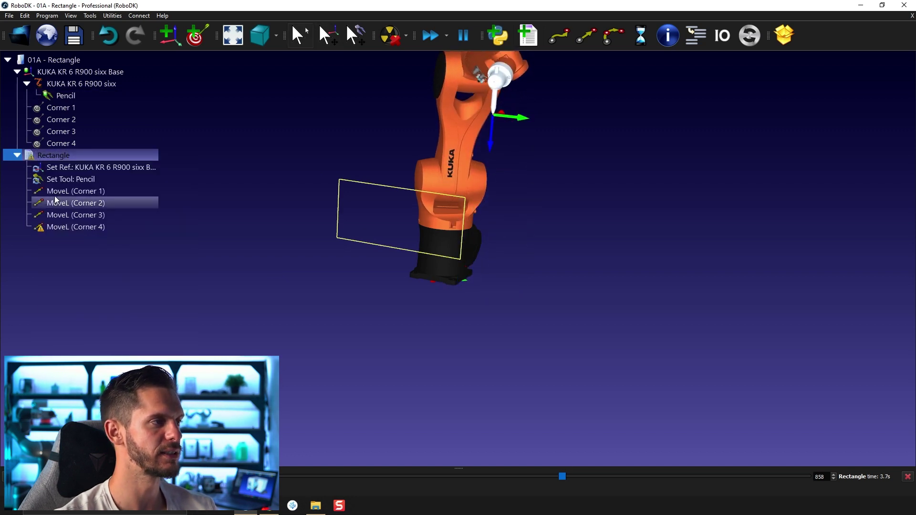
double_click(62, 155)
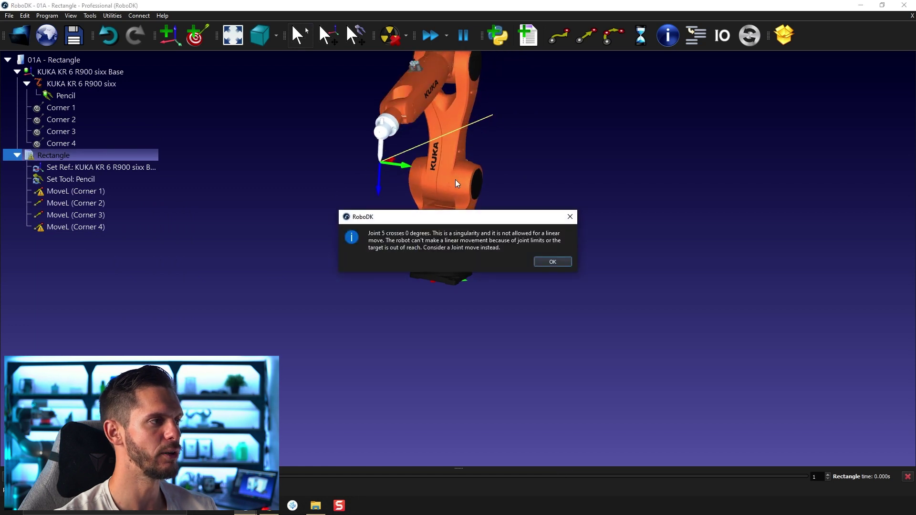
click(559, 262)
- Jog the TCP outward past Corner 1, away from the robot base, and try running the Rectangle program again
drag(391, 181, 291, 181)
double_click(87, 156)
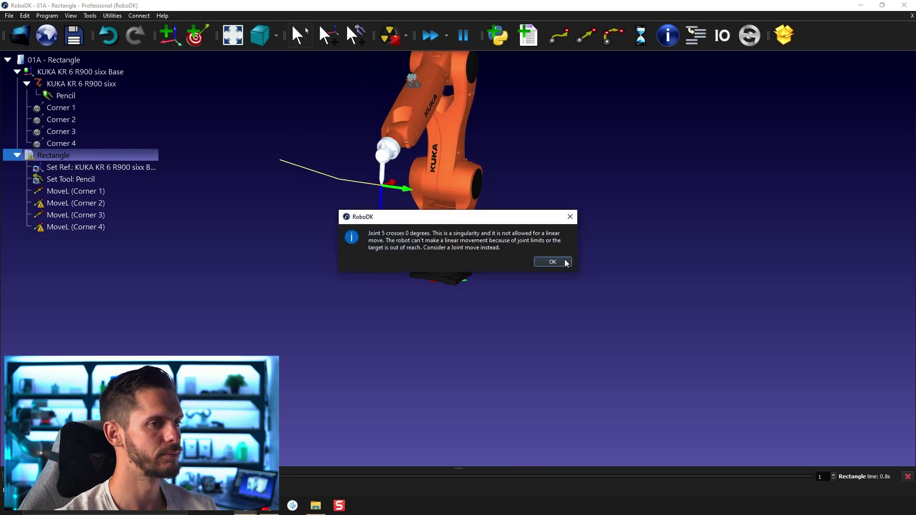
click(553, 262)
- Move the robot to Corner 1, jog the TCP a short distance outward from it, and run the Rectangle program
double_click(82, 108)
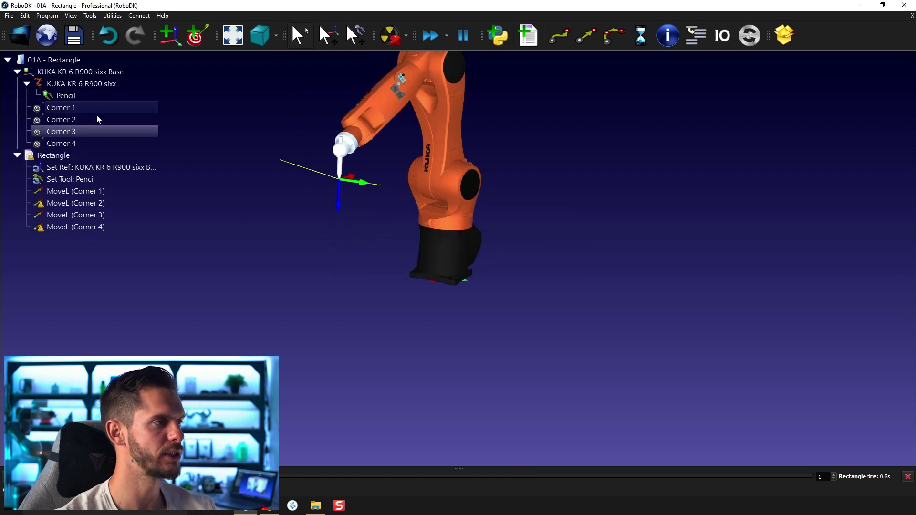
alt+drag(359, 187, 307, 182)
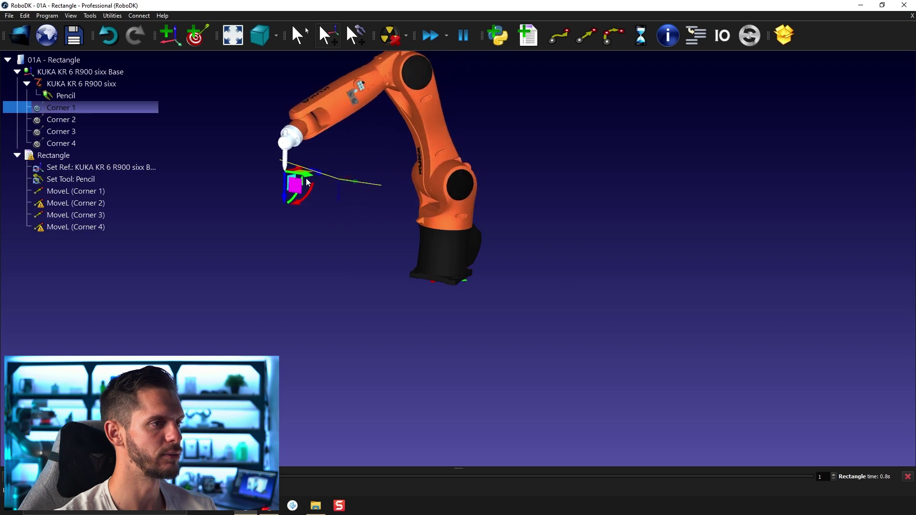
double_click(53, 155)
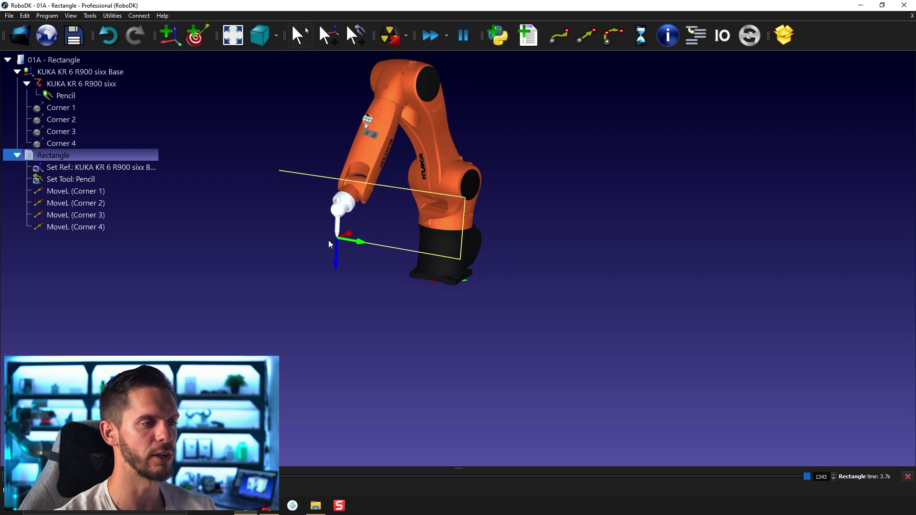
- Rerun the Rectangle program, jog the TCP outside the edge between Corner 4 and Corner 1, and simulate from that starting position
double_click(55, 158)
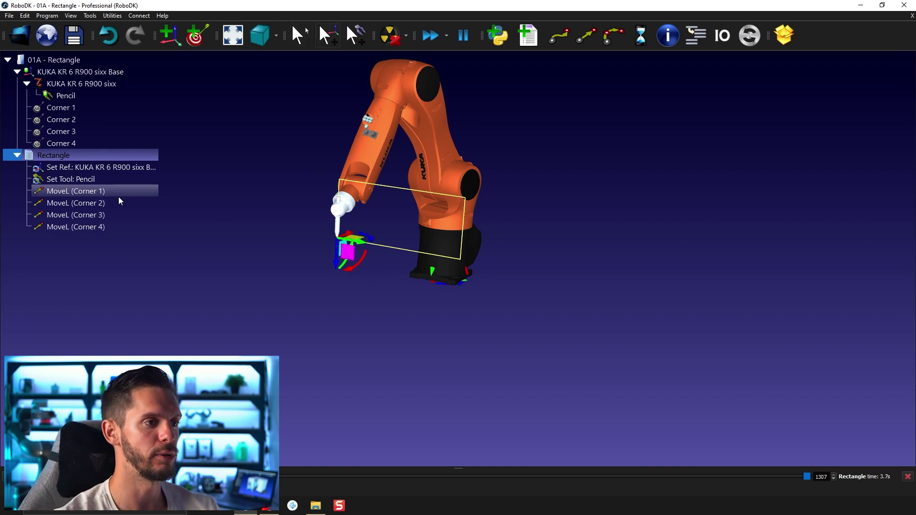
alt+drag(349, 252, 291, 210)
double_click(69, 156)
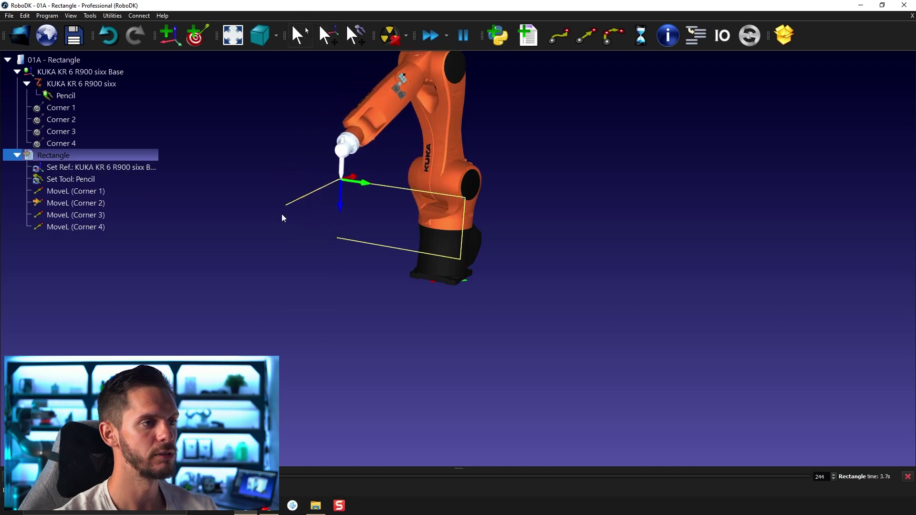